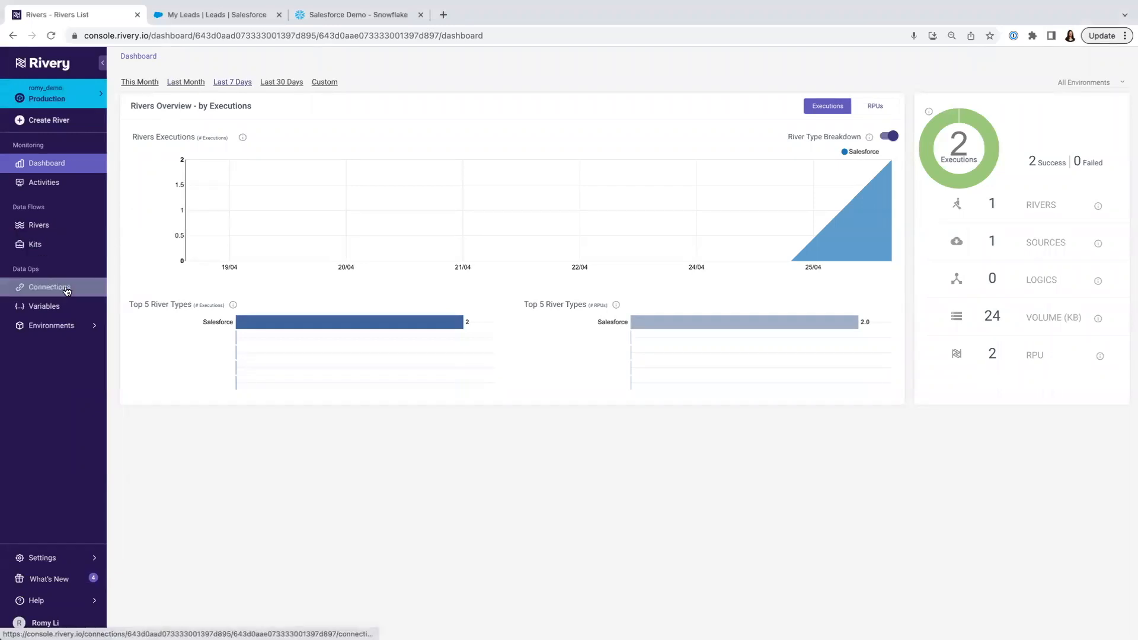
# Step: Start a new connection and search for "sales" to choose Salesforce as its type
pyautogui.click(67, 290)
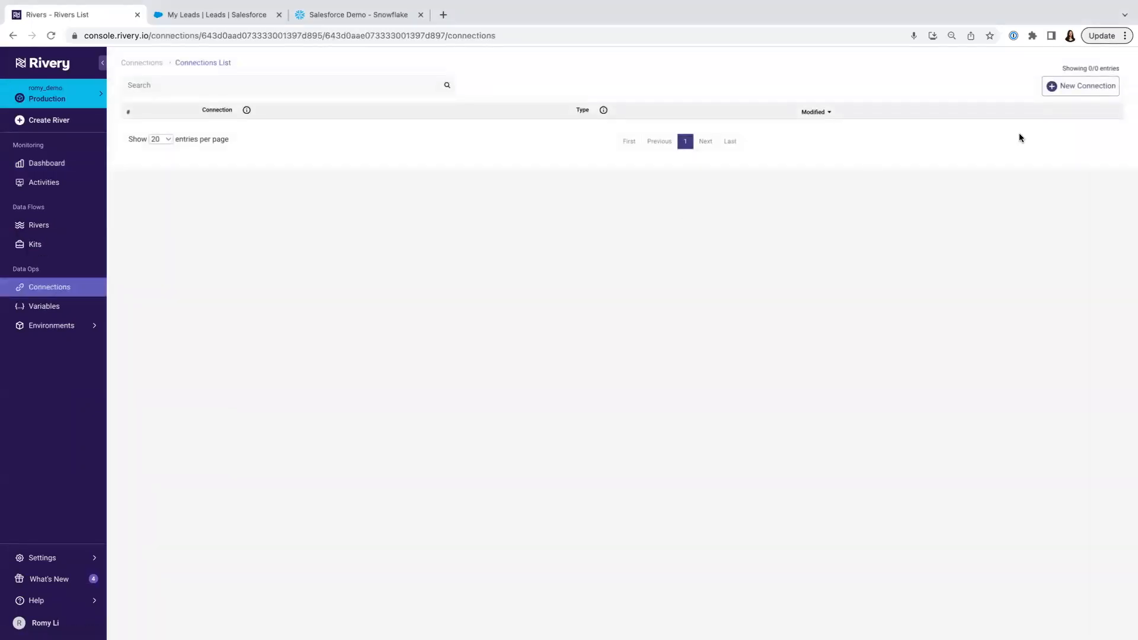
pyautogui.click(1055, 88)
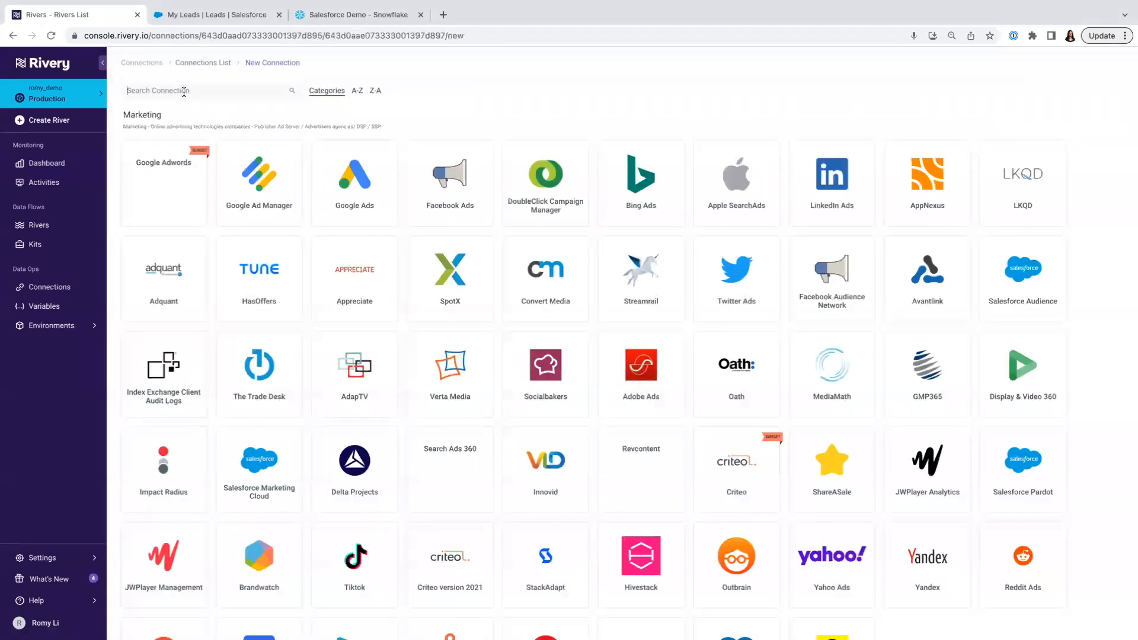
pyautogui.write('sales')
pyautogui.click(272, 151)
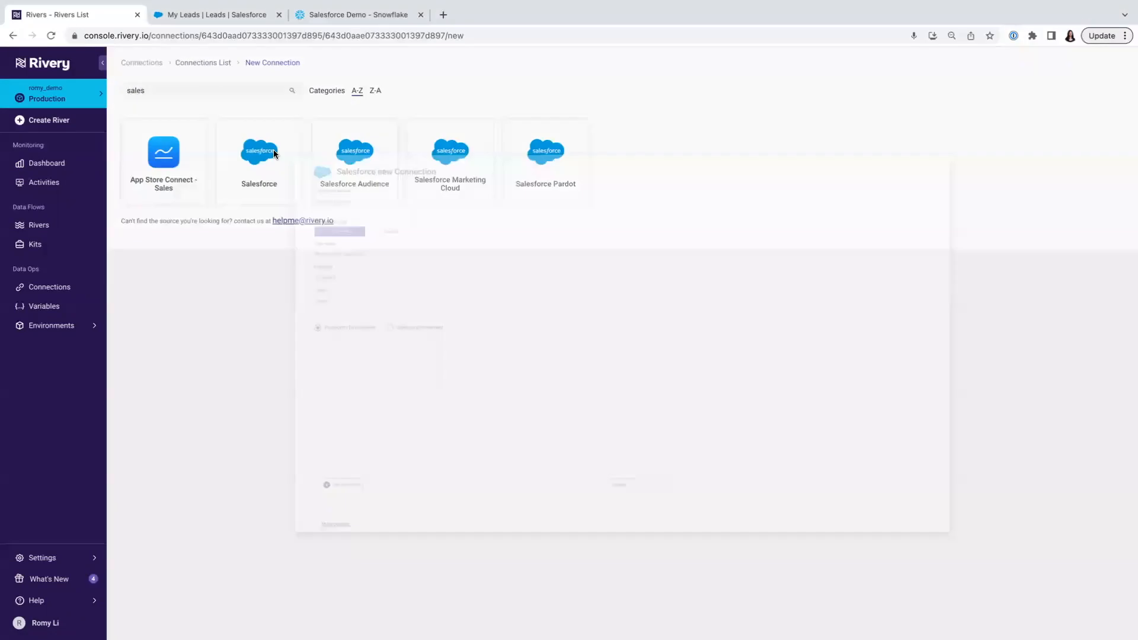
# Step: Name the connection "salesforce", authorize it with Oauth2 for the Production Environment, and save it once tested
pyautogui.click(217, 120)
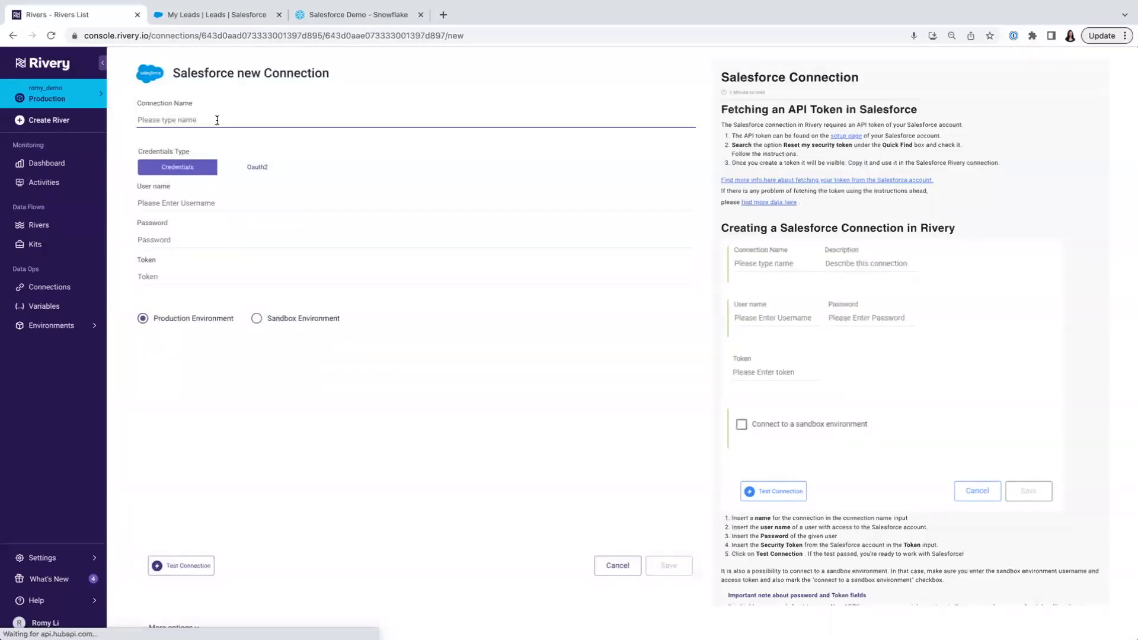
pyautogui.write('salesforce')
pyautogui.click(276, 167)
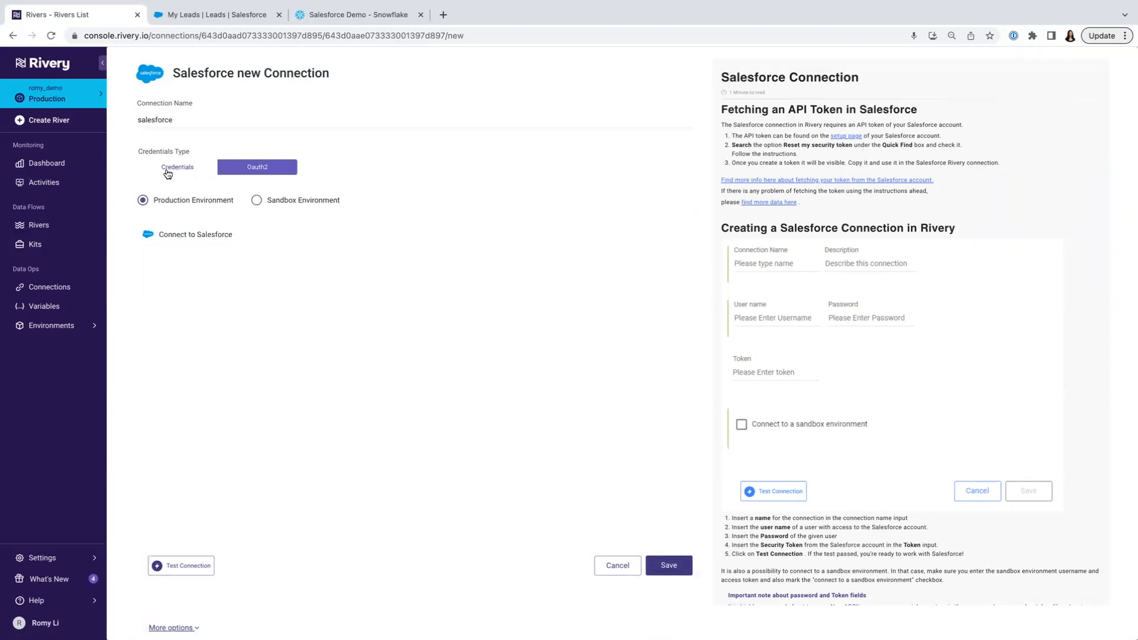
pyautogui.click(187, 238)
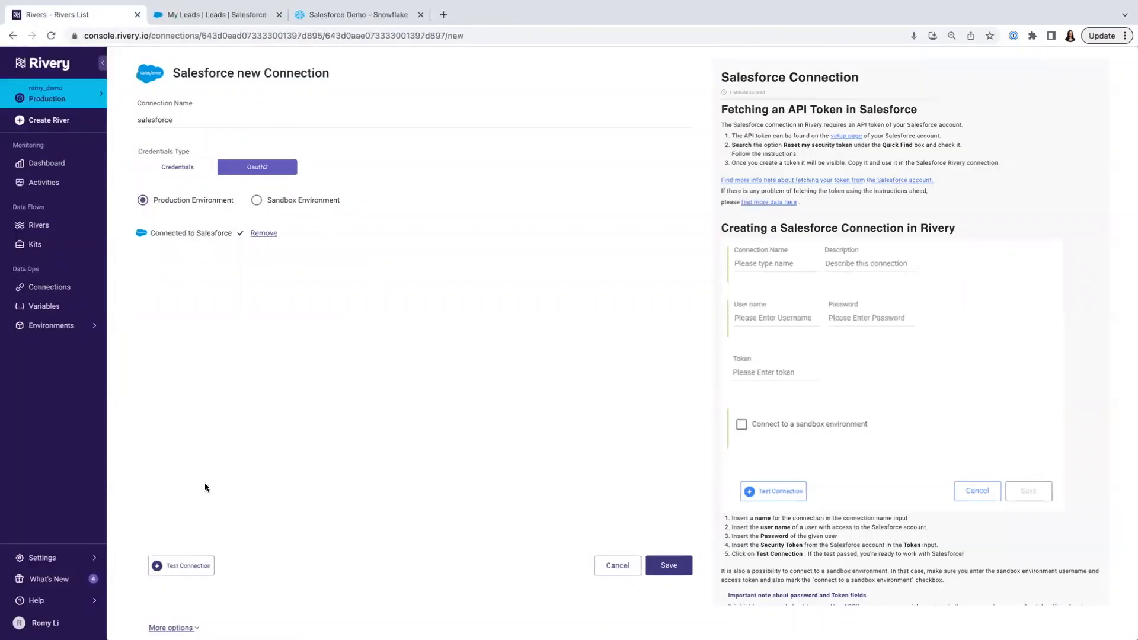
pyautogui.click(188, 568)
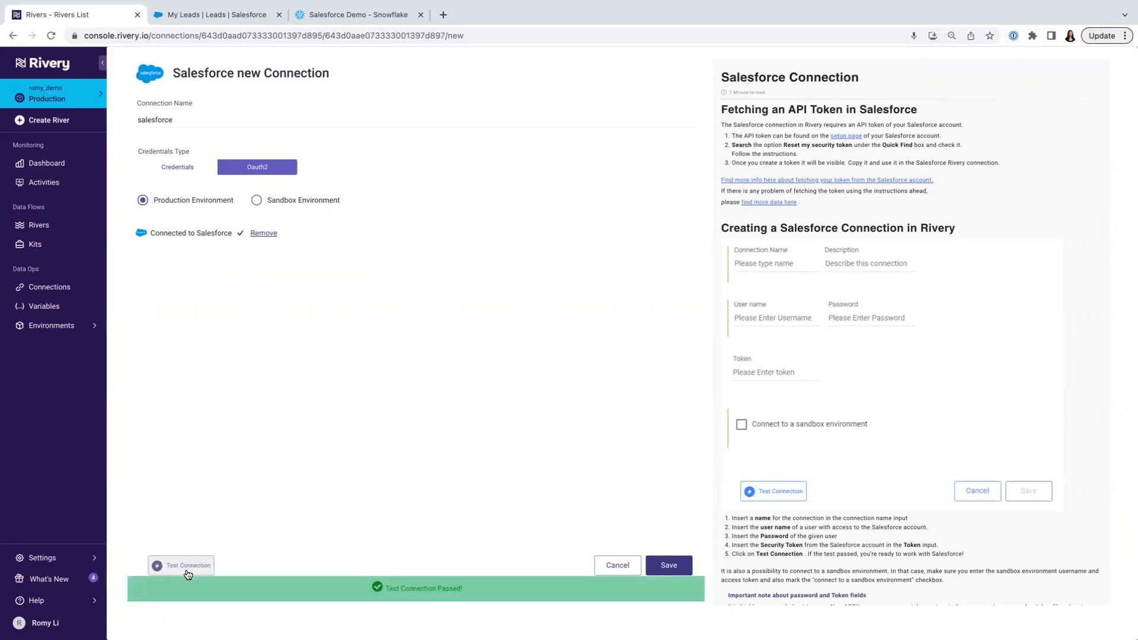
pyautogui.click(652, 568)
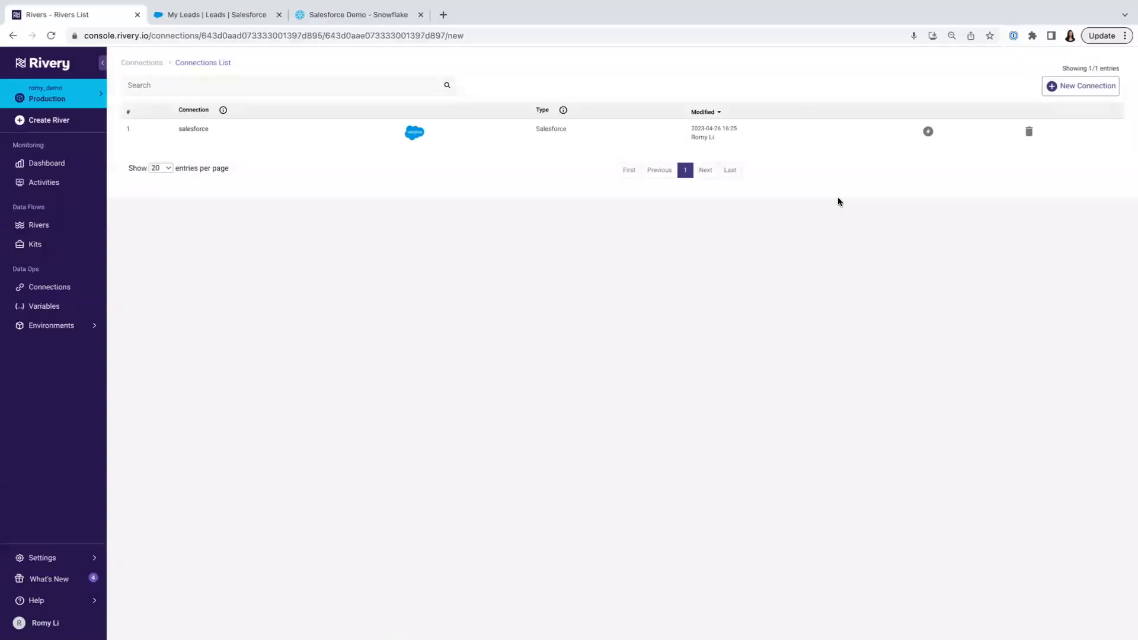
# Step: Start another new connection and search for "snow" to choose Snowflake as its type
pyautogui.click(1059, 88)
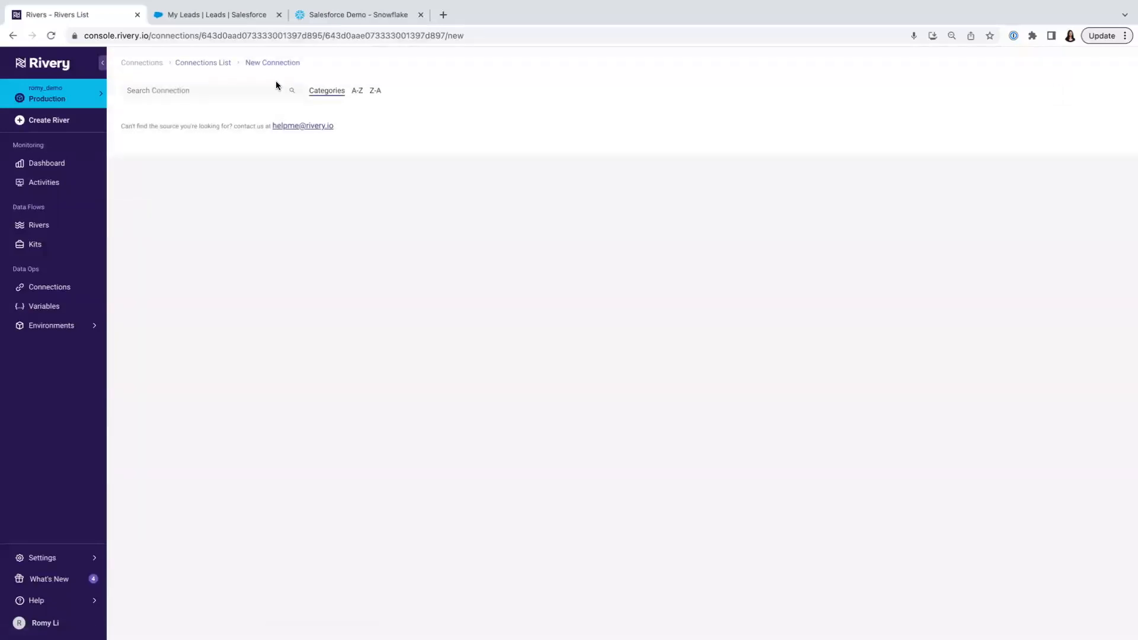
pyautogui.write('snow')
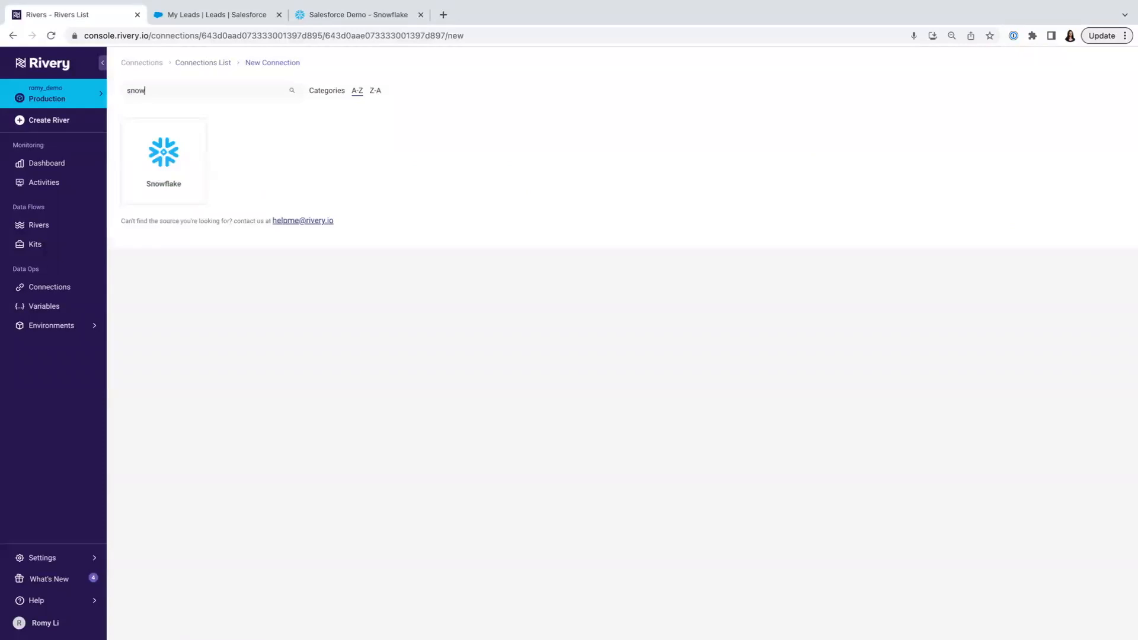
pyautogui.click(178, 134)
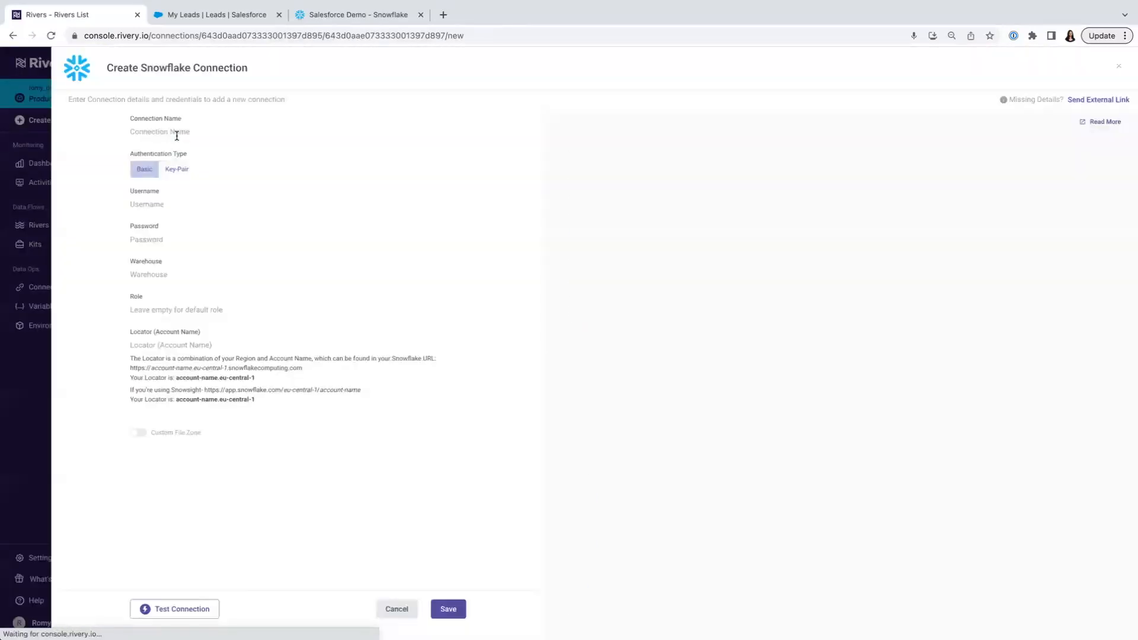
# Step: Name the connection "snowflake" and enter the account username and password
pyautogui.click(177, 136)
pyautogui.write('snowflake')
pyautogui.click(229, 203)
pyautogui.write('romy')
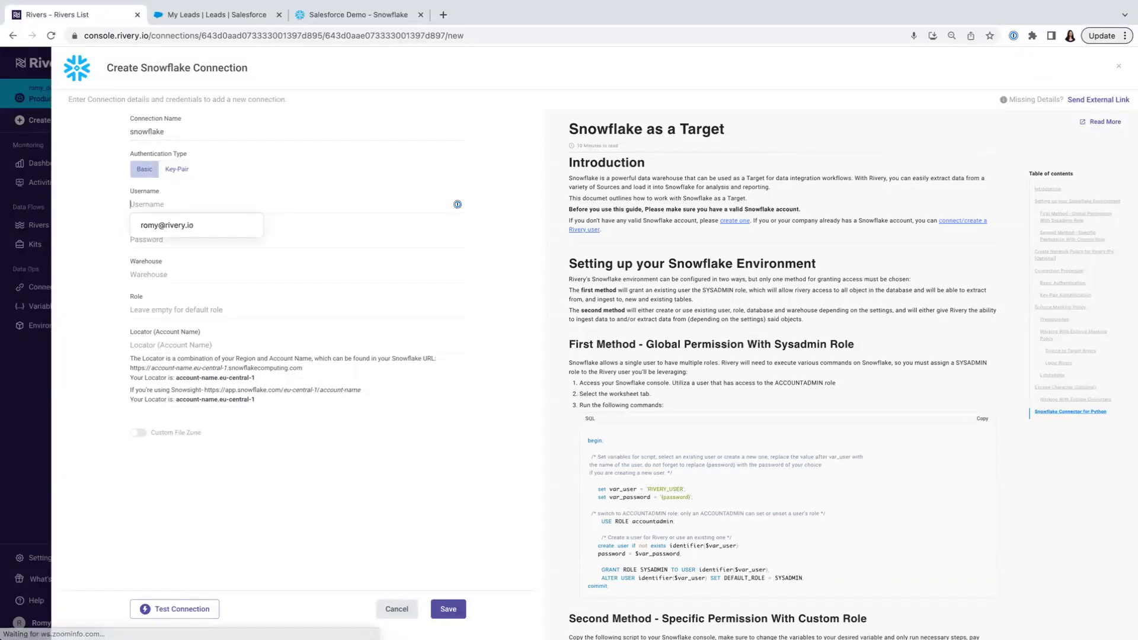
pyautogui.press('Tab')
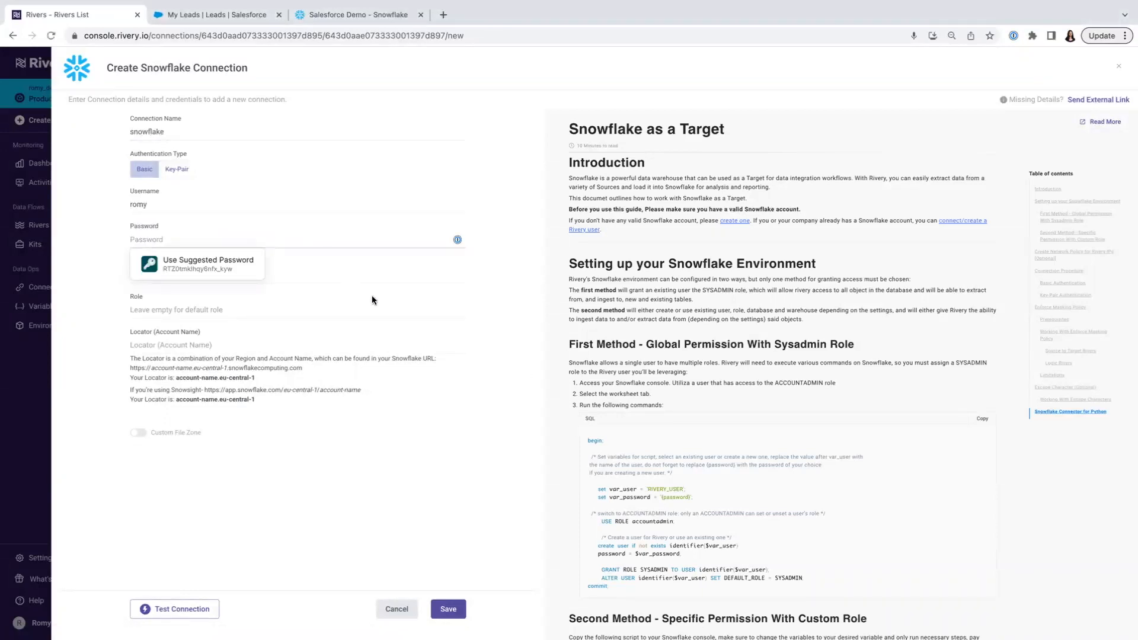
pyautogui.press('super+v')
# Step: Enter warehouse SOLUTIONS_WH, role SOLUTIONS_ENGINEER and the account locator, and save the Snowflake connection after testing it
pyautogui.click(363, 274)
pyautogui.write('SOLUTIONS_WH')
pyautogui.press('Tab')
pyautogui.write('SOLUTIONS_ENGINEER')
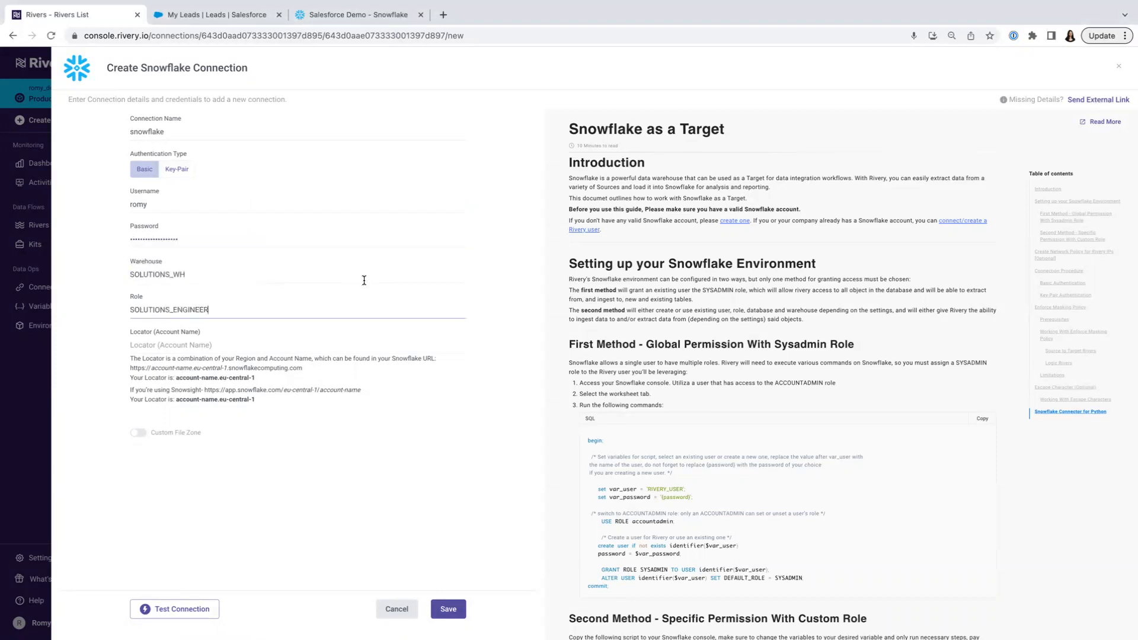
pyautogui.write('zn19366.eu-central-1')
pyautogui.click(185, 611)
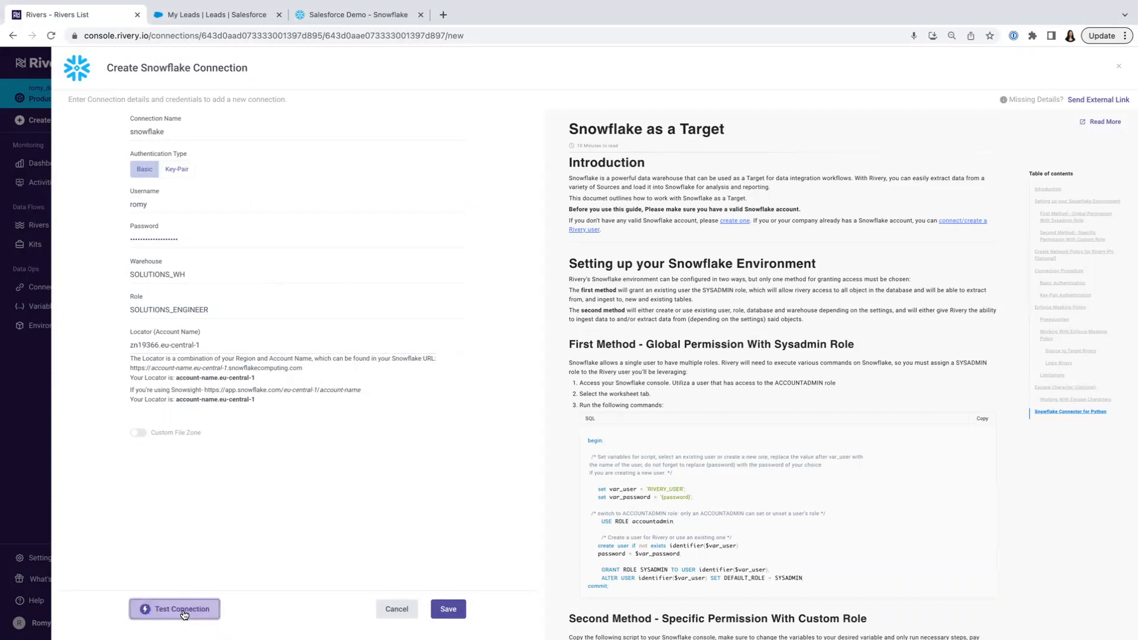
pyautogui.click(450, 594)
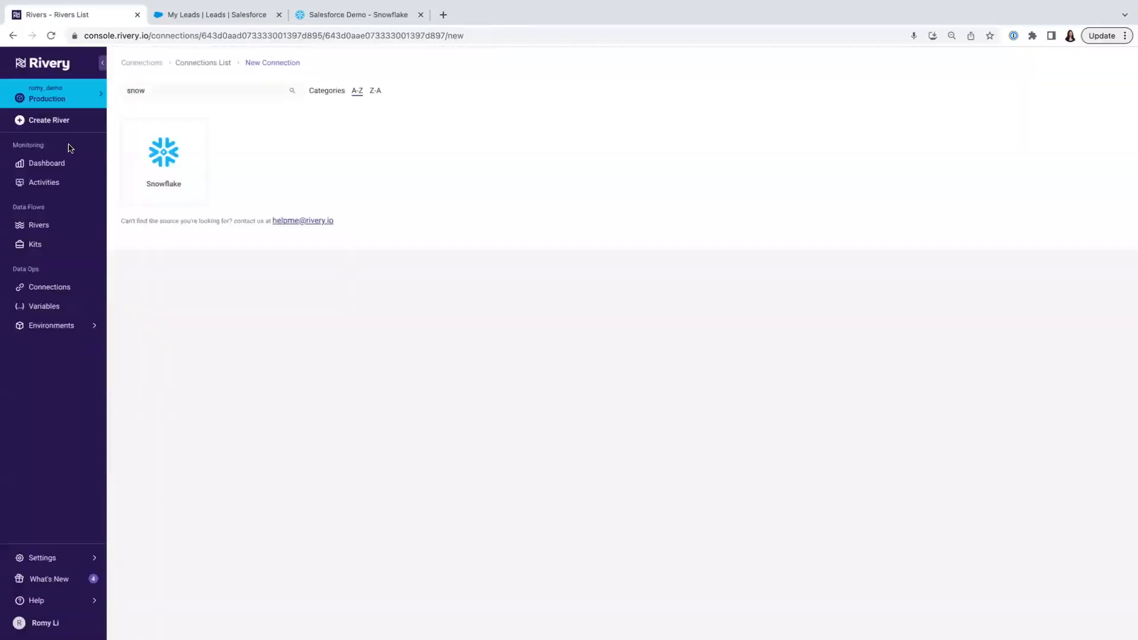
# Step: Create a Source to Target River and choose Salesforce as its data source
pyautogui.click(48, 126)
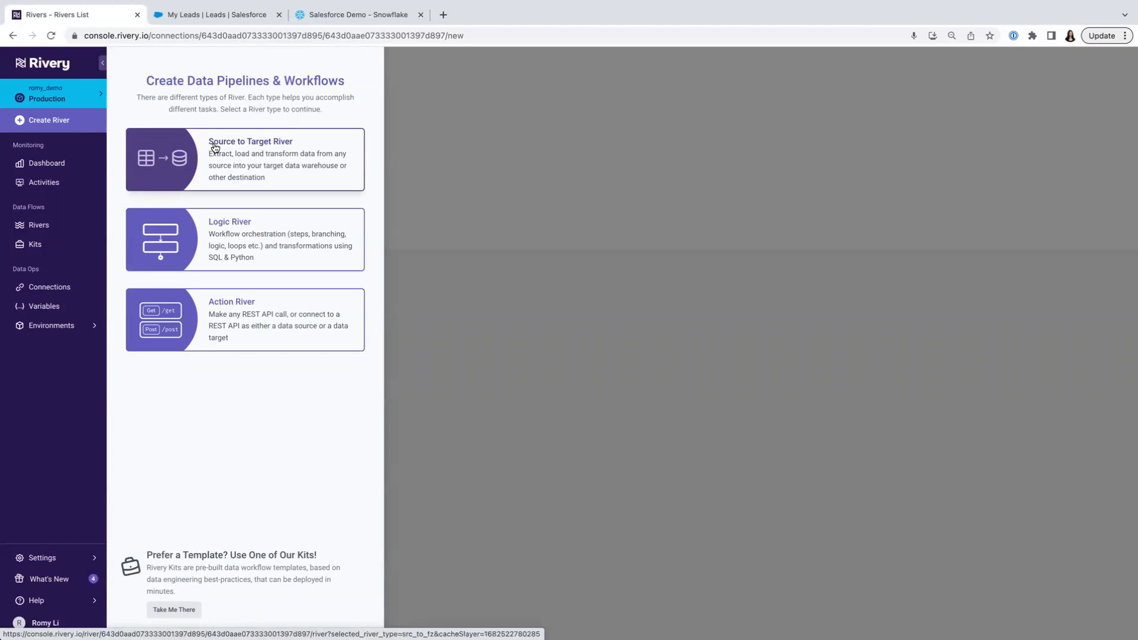
pyautogui.click(285, 172)
pyautogui.click(225, 180)
pyautogui.write('sales')
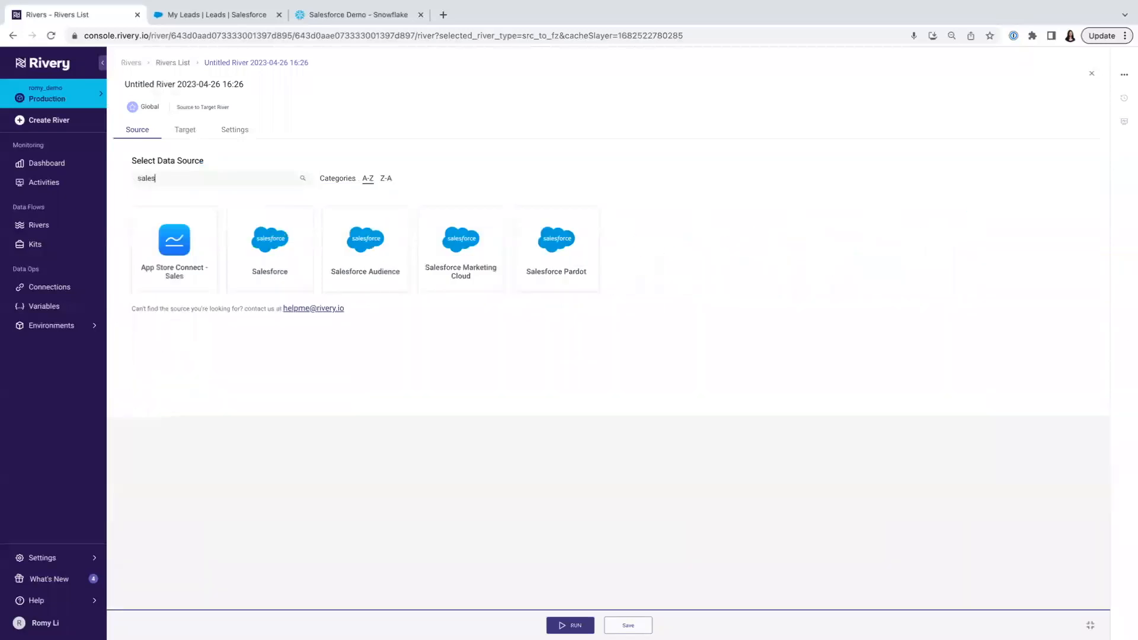
pyautogui.click(267, 232)
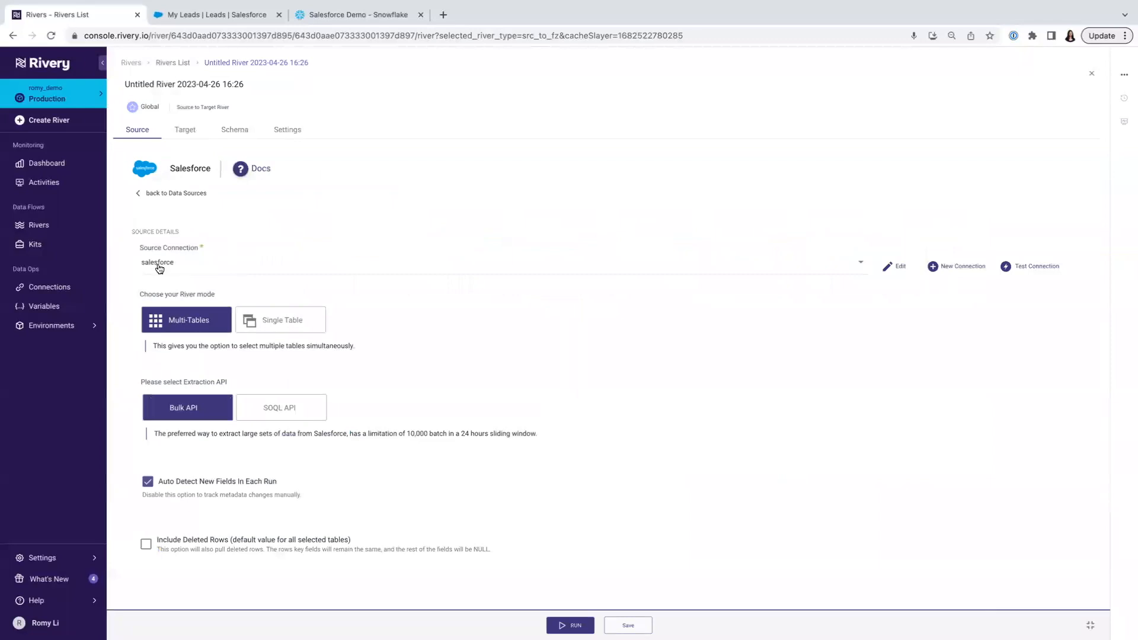
# Step: Keep the salesforce connection with Multi-Tables mode and Bulk API, and proceed to the river's target selection
pyautogui.click(428, 269)
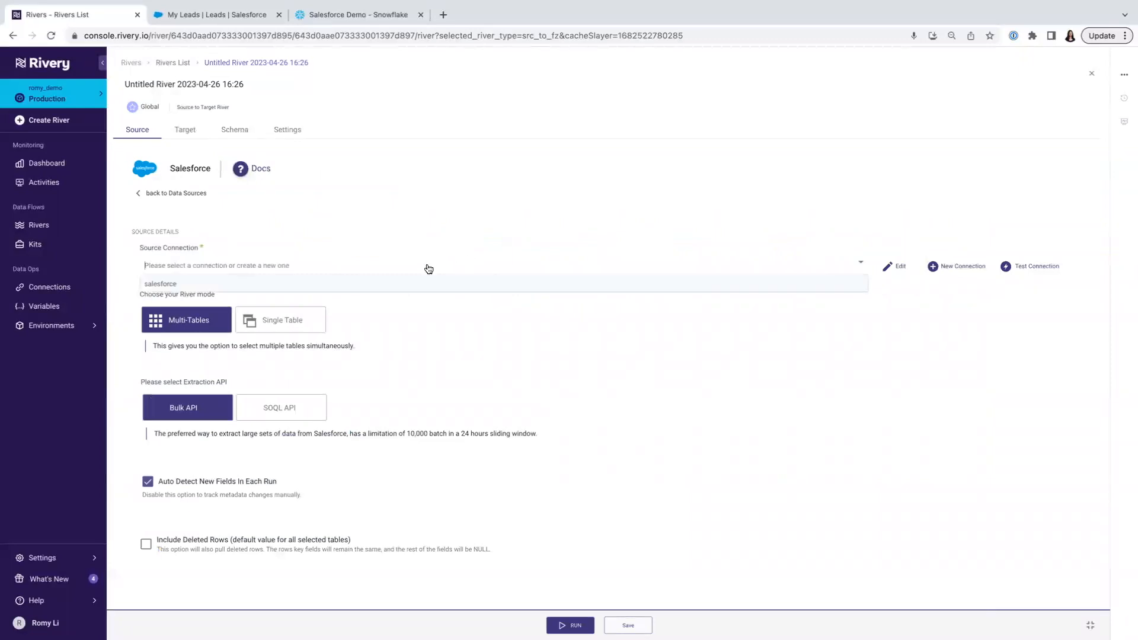
pyautogui.click(428, 269)
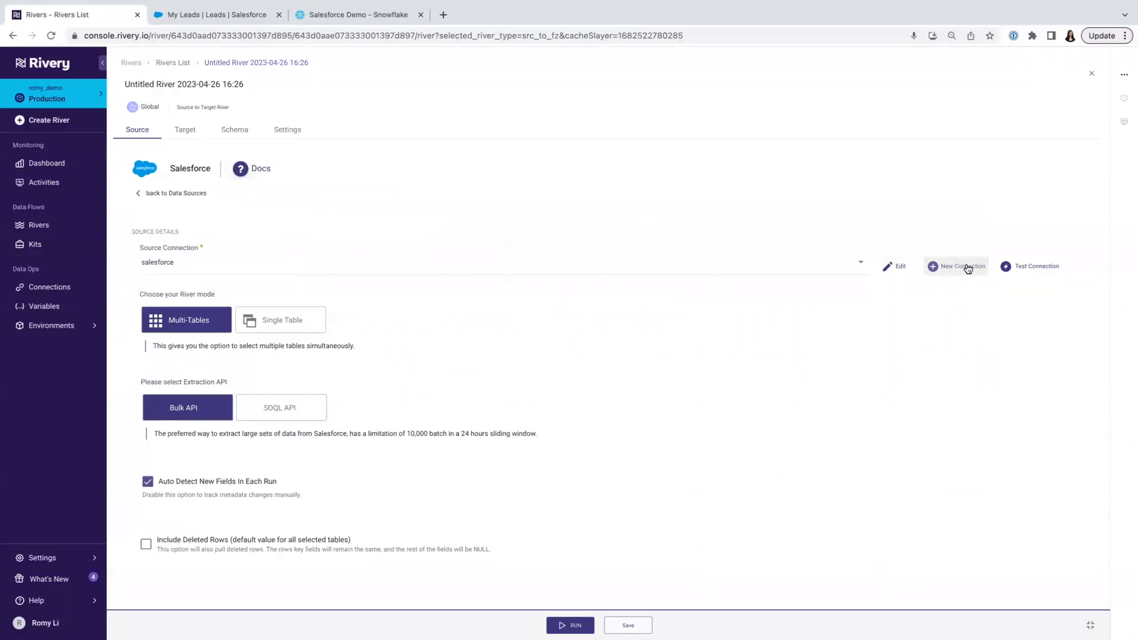
pyautogui.scroll(-2, 559, 346)
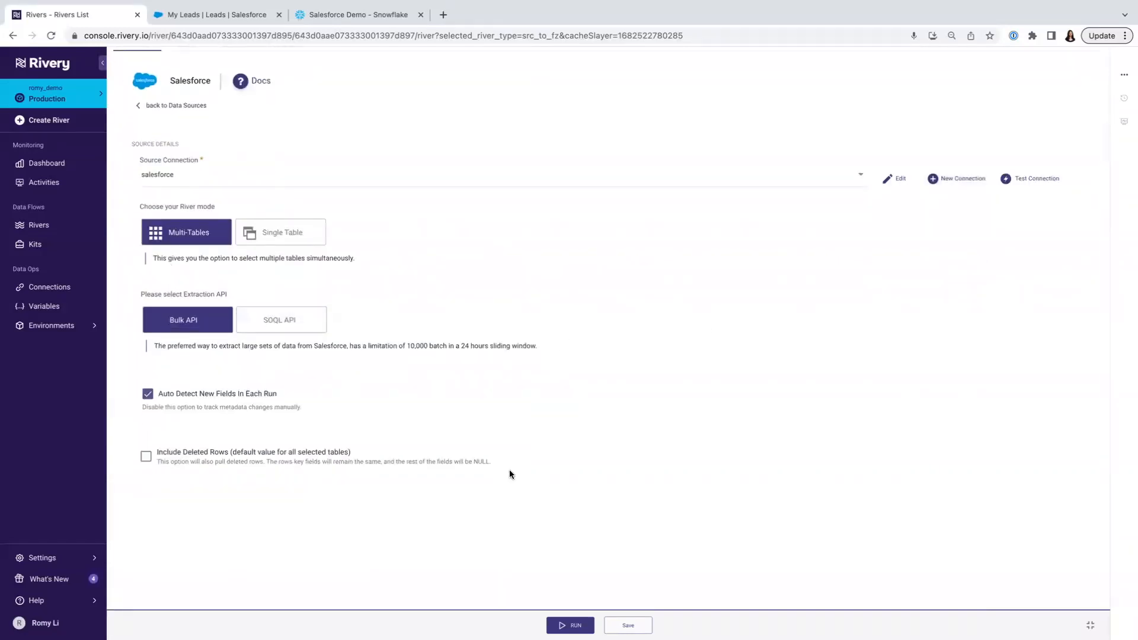
pyautogui.click(627, 625)
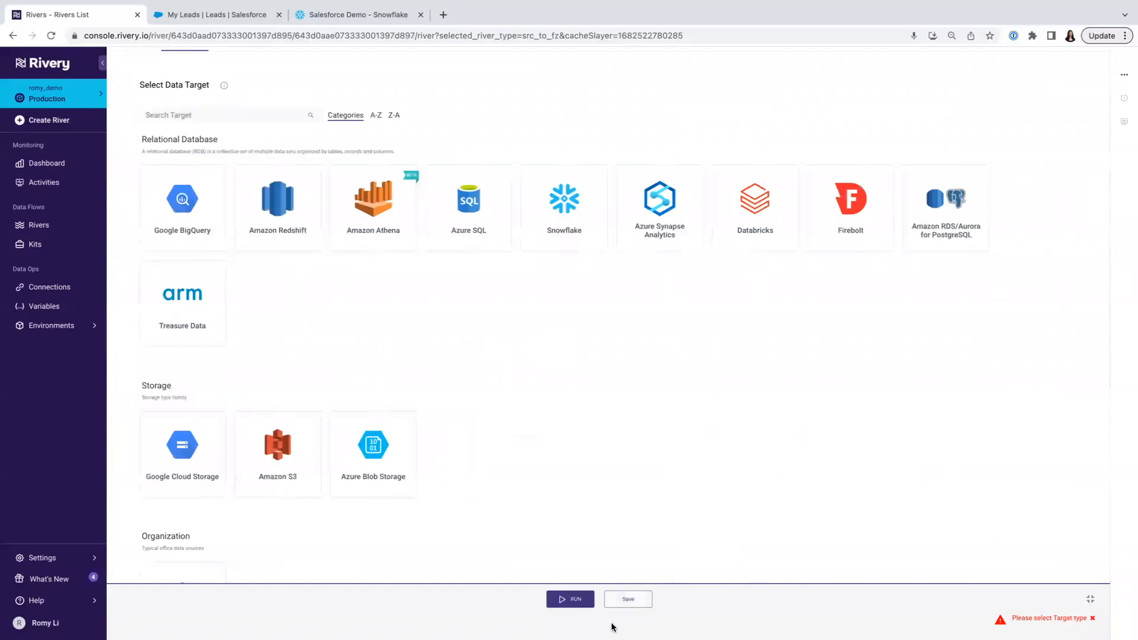
# Step: Choose Snowflake as the target, loading into database DEMO_DB and schema UK_DEMO with table prefix SF_FR_DEMO_
pyautogui.scroll(2, 554, 316)
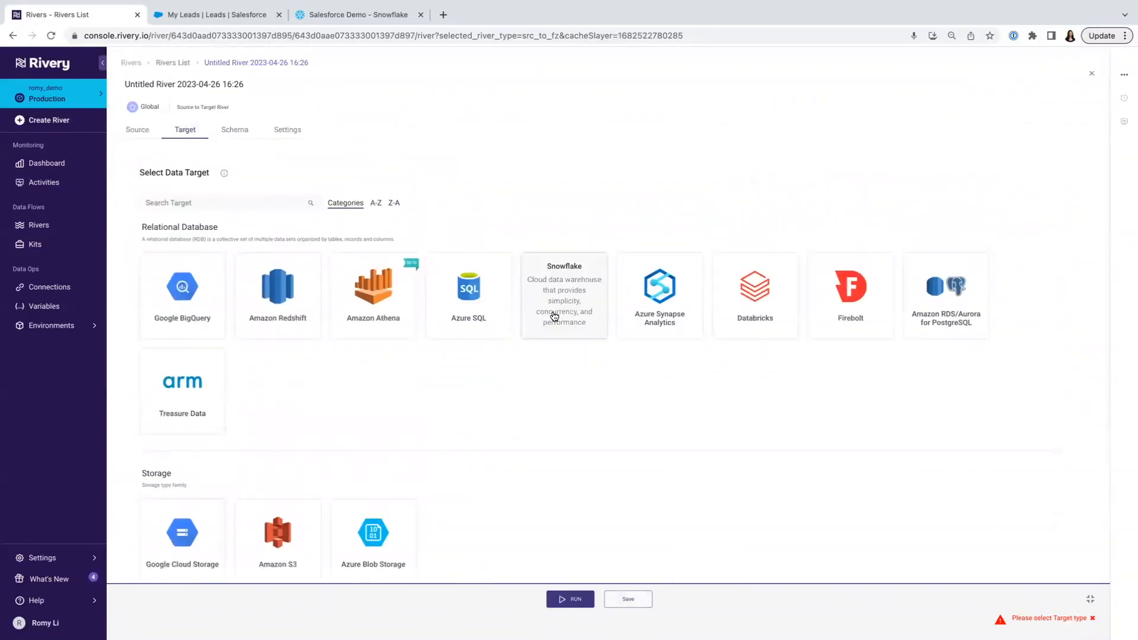
pyautogui.click(559, 298)
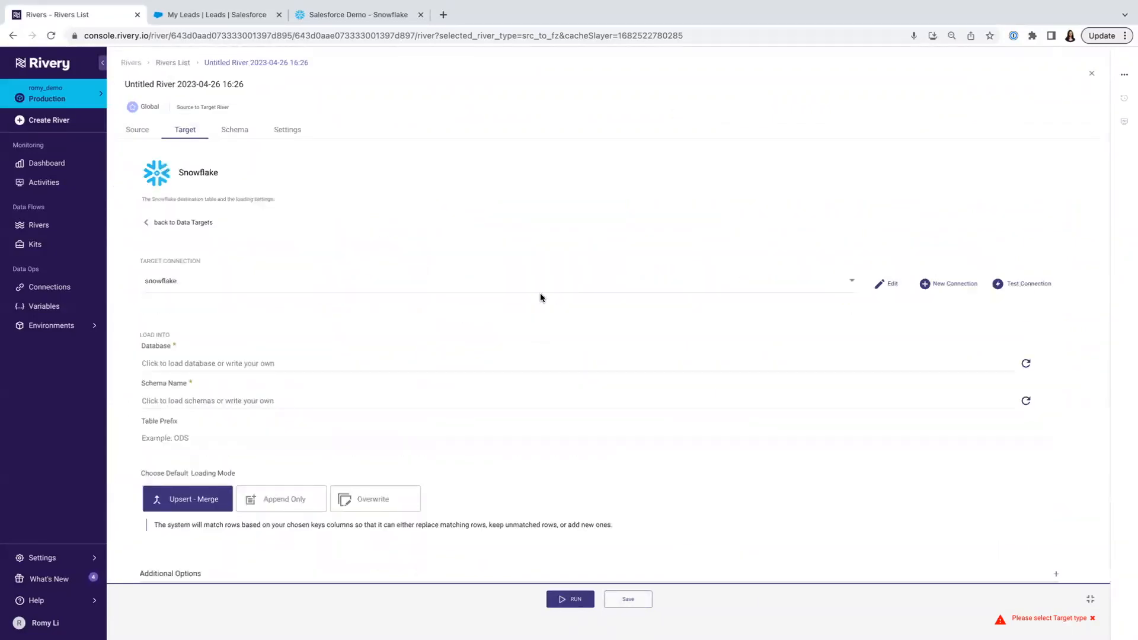
pyautogui.click(256, 365)
pyautogui.write('DEMO_DB')
pyautogui.click(289, 399)
pyautogui.write('UK')
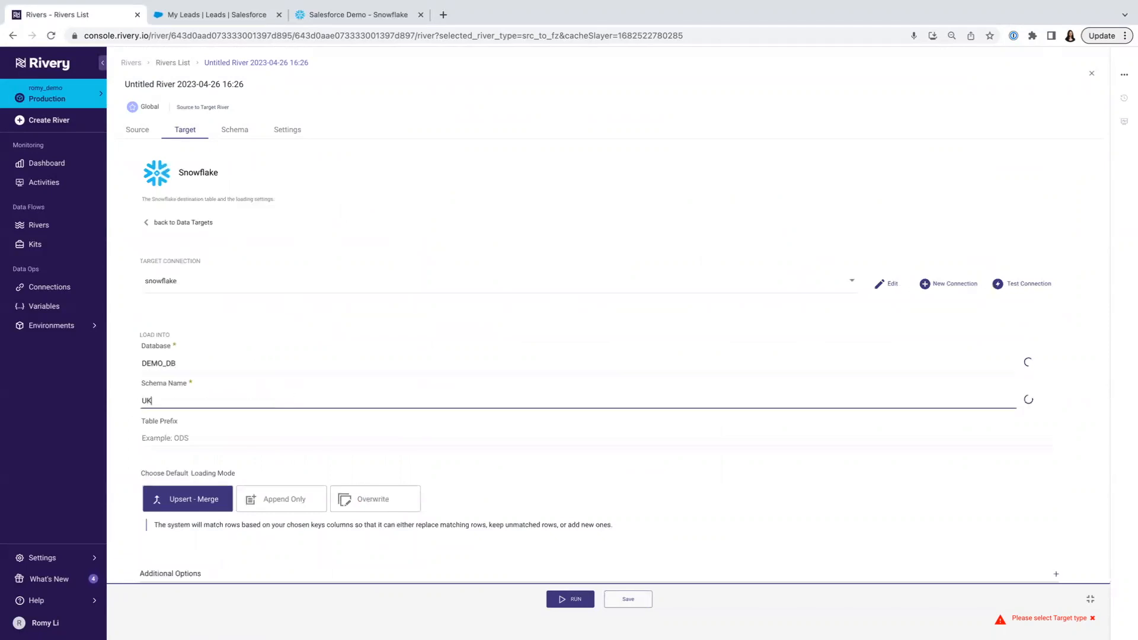
pyautogui.write('_DEMO')
pyautogui.click(307, 430)
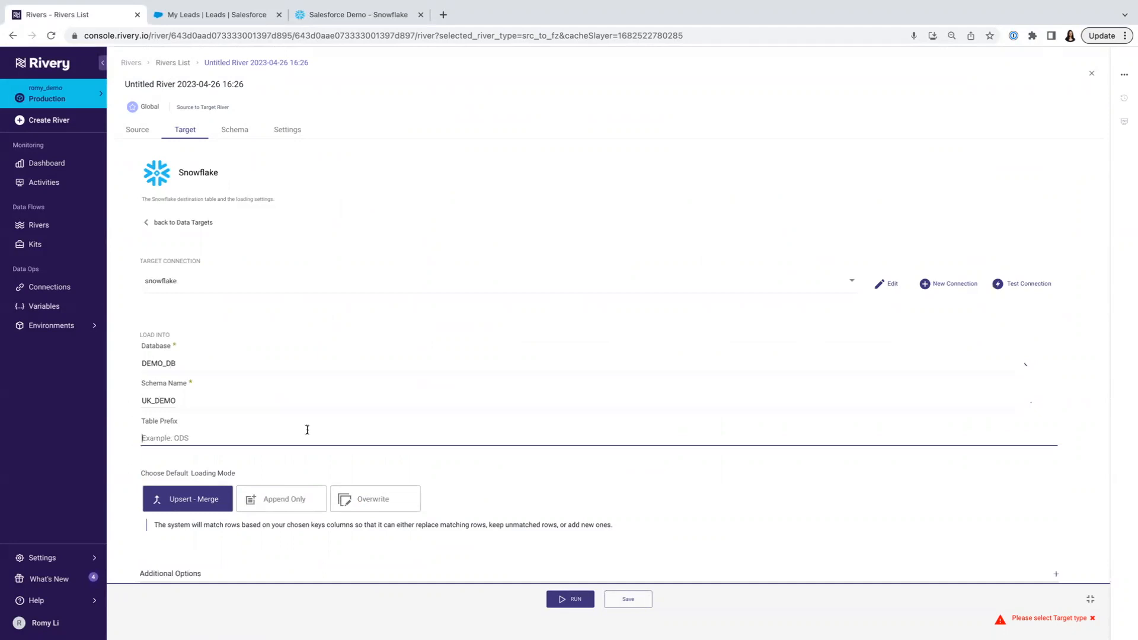
pyautogui.write('SF_FR_DEMO_')
pyautogui.scroll(-1, 284, 419)
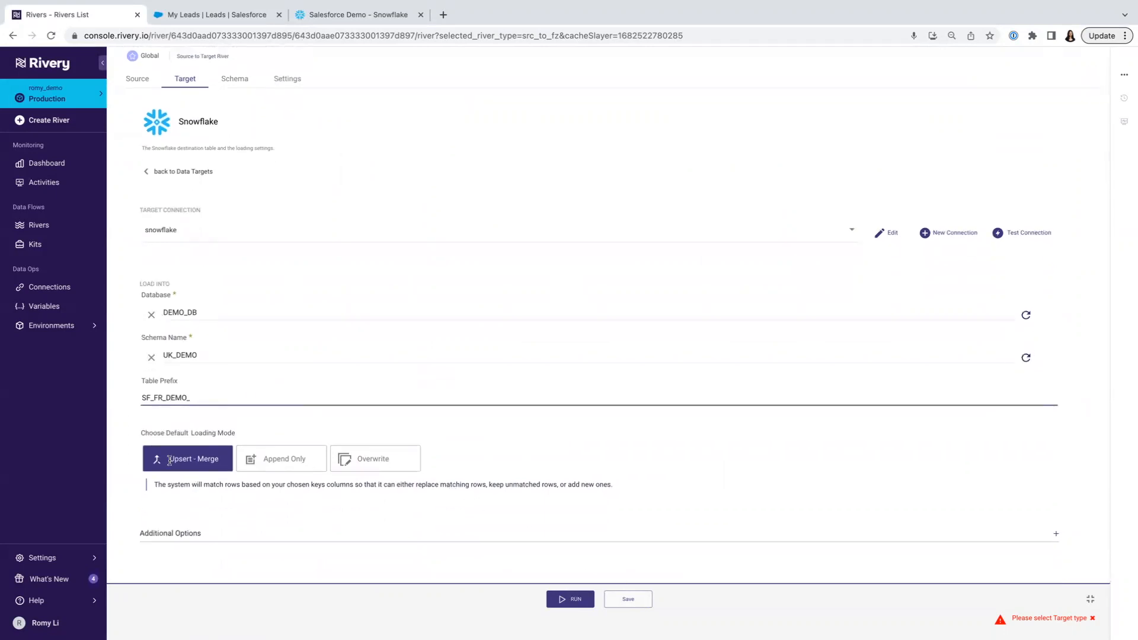
# Step: Load the Salesforce source tables in the river's schema and select the Lead table for loading
pyautogui.click(629, 600)
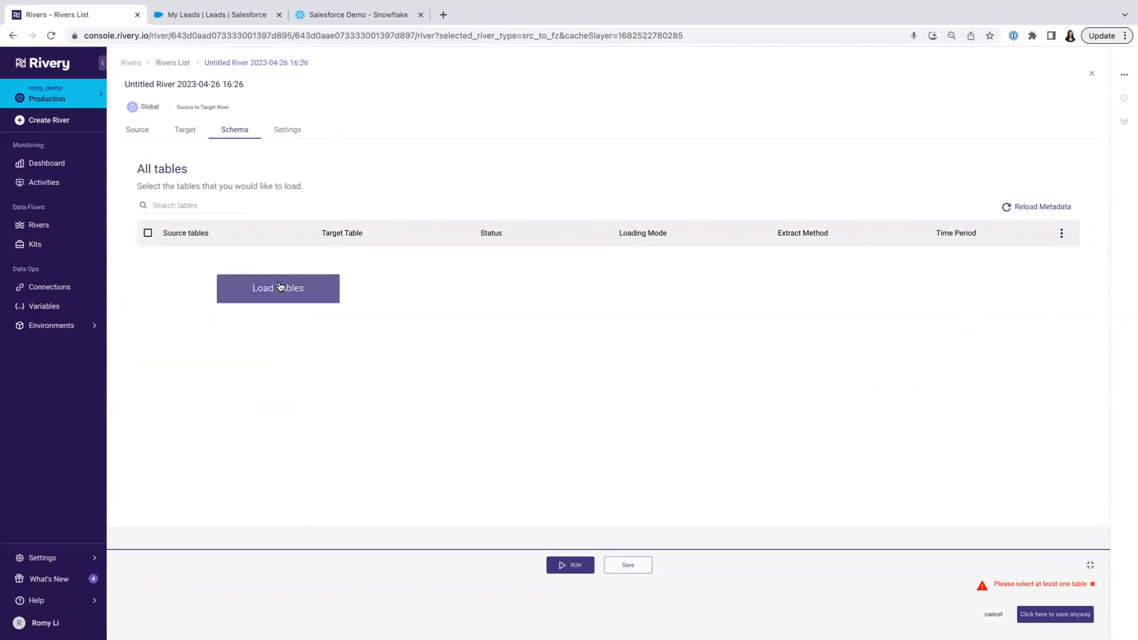
pyautogui.click(259, 296)
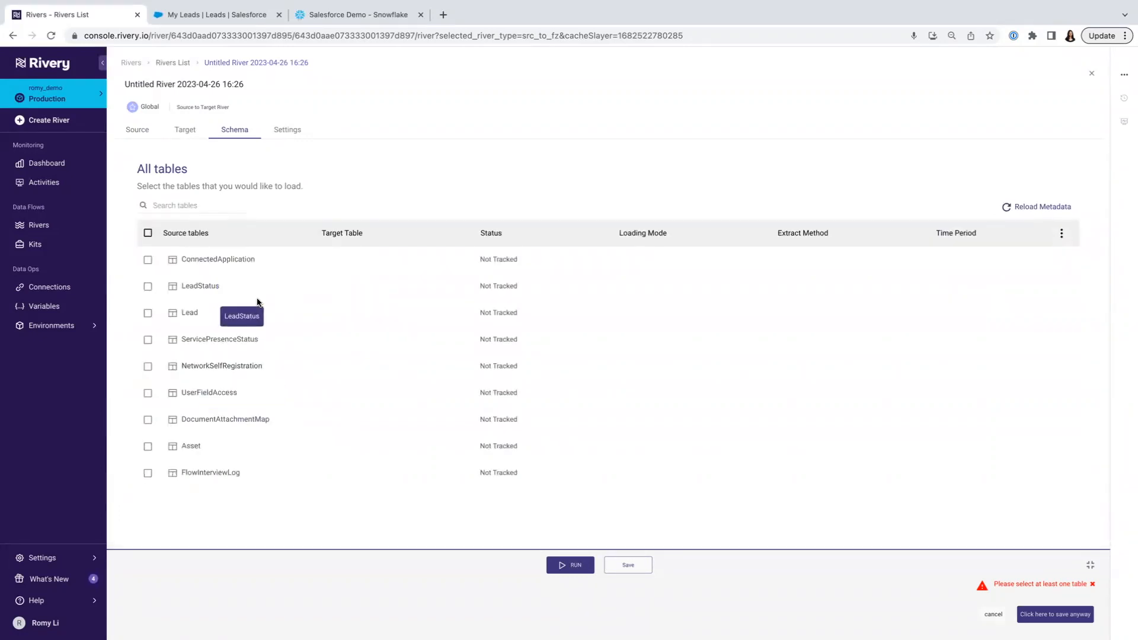
pyautogui.click(151, 315)
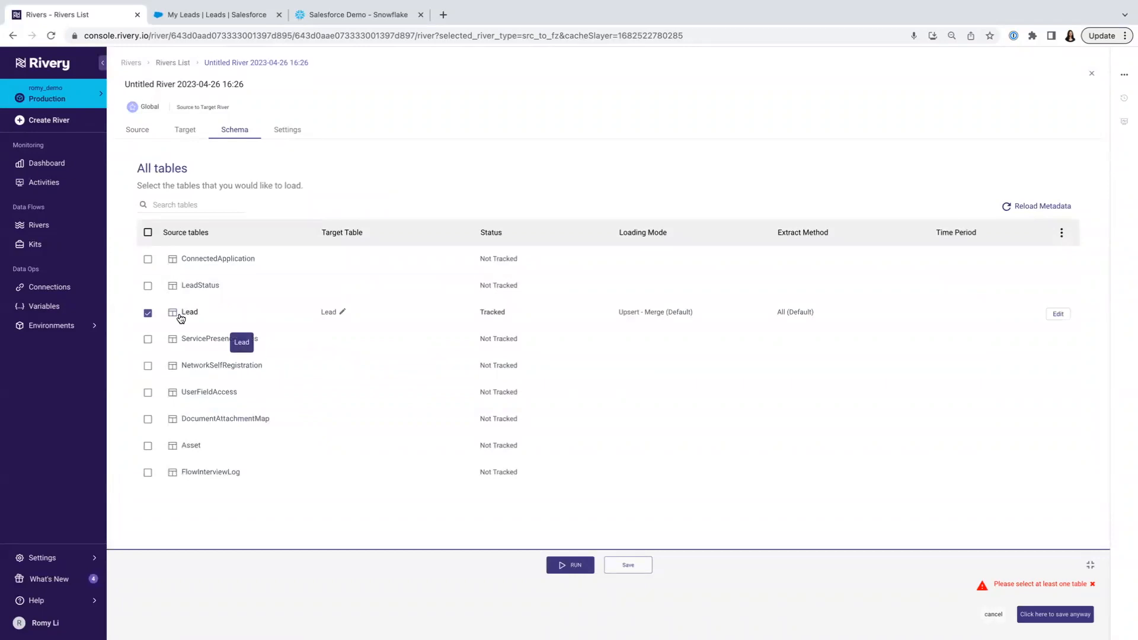
# Step: Open the Lead table and examine its source columns, toggling the company column's selection off and back on
pyautogui.click(179, 314)
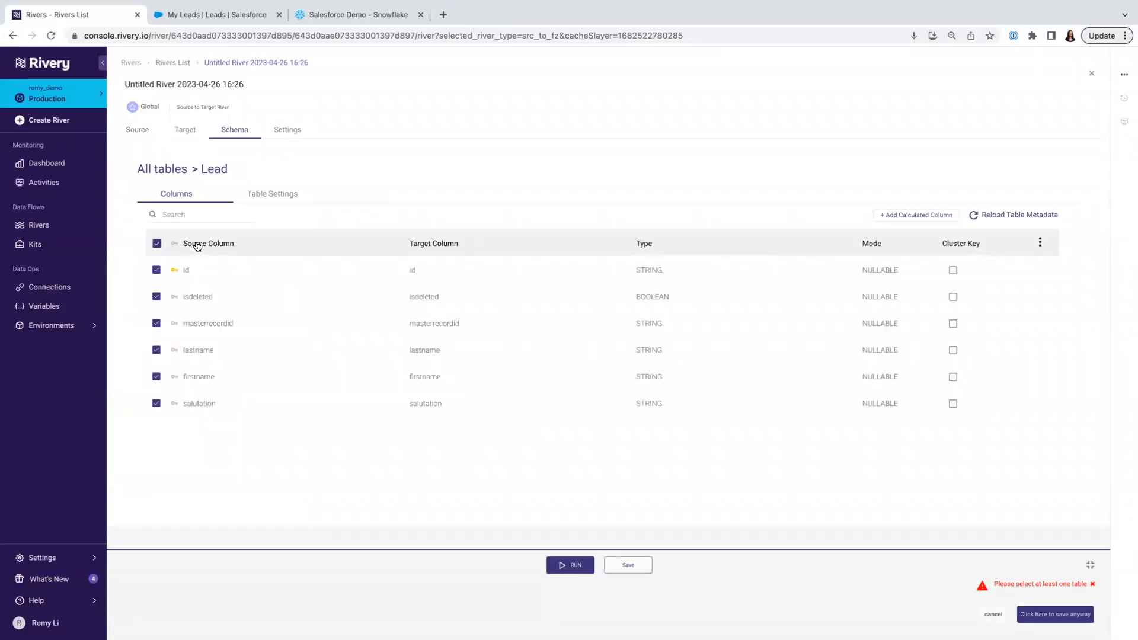
pyautogui.scroll(-5, 196, 331)
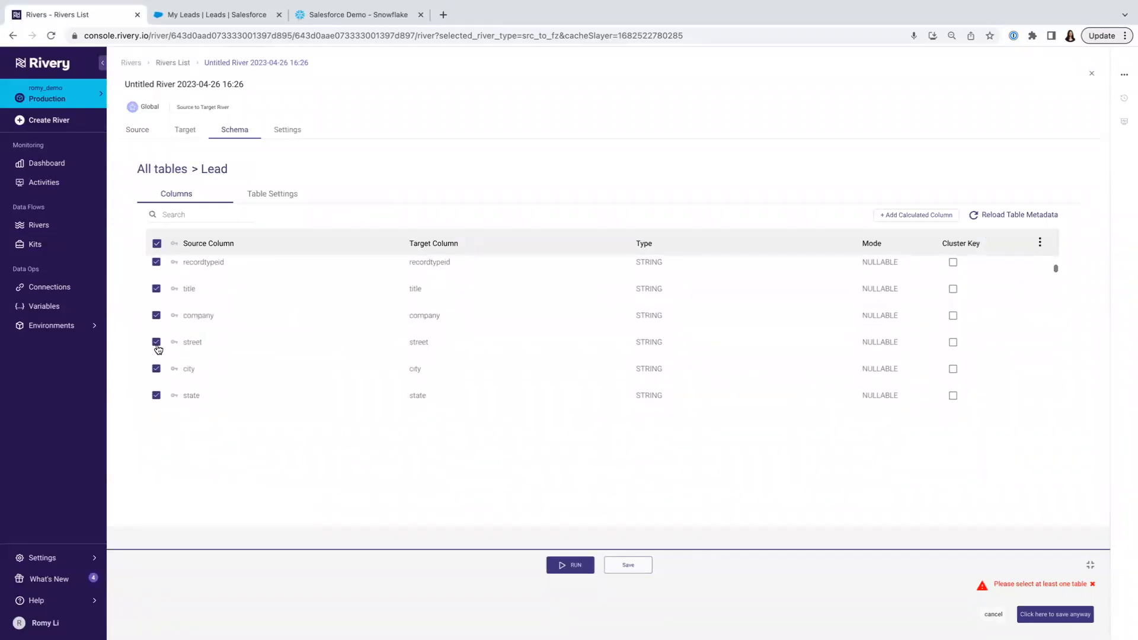
pyautogui.click(156, 315)
pyautogui.click(156, 315)
pyautogui.scroll(-3, 195, 348)
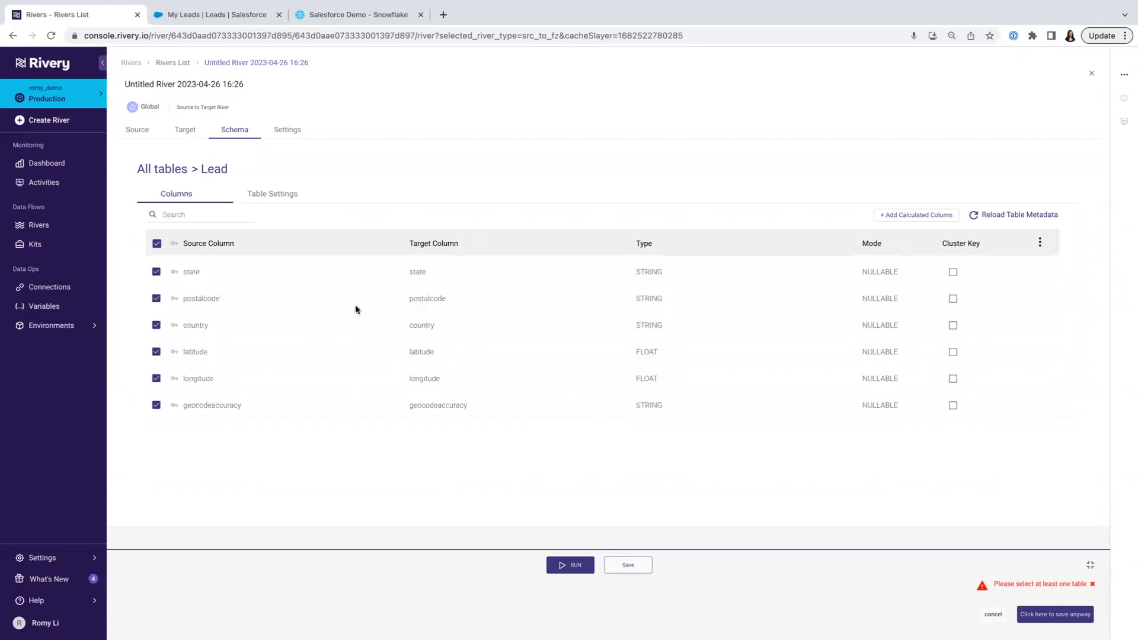
pyautogui.scroll(5, 430, 296)
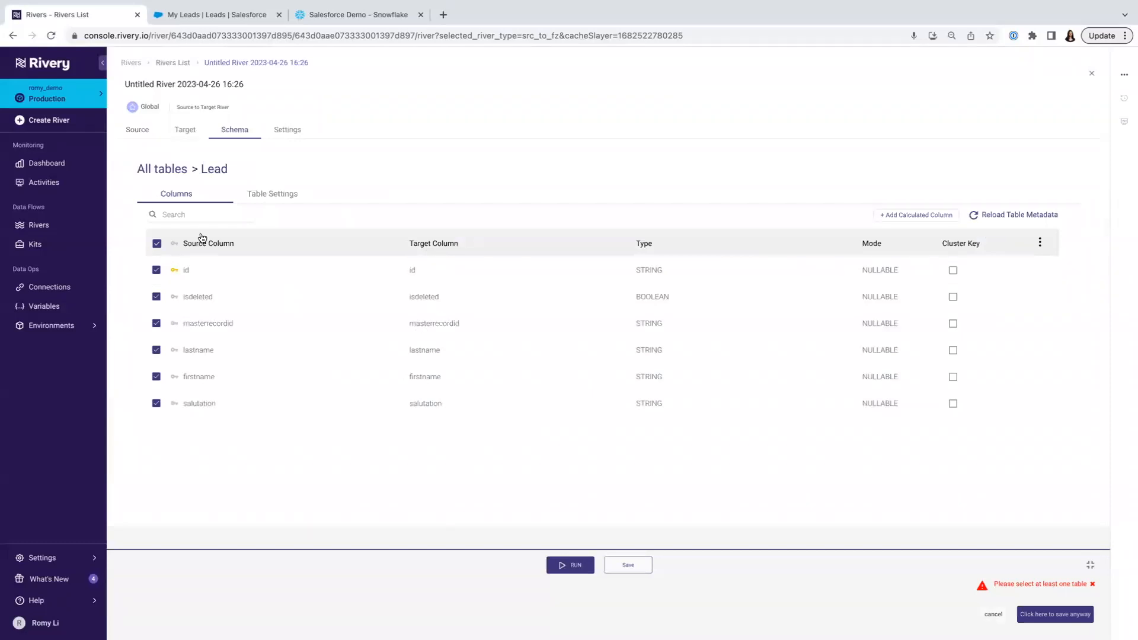
# Step: Filter the Lead table's source rows to the email address copied from the first lead in Salesforce, using an email= condition in single quotes
pyautogui.click(276, 199)
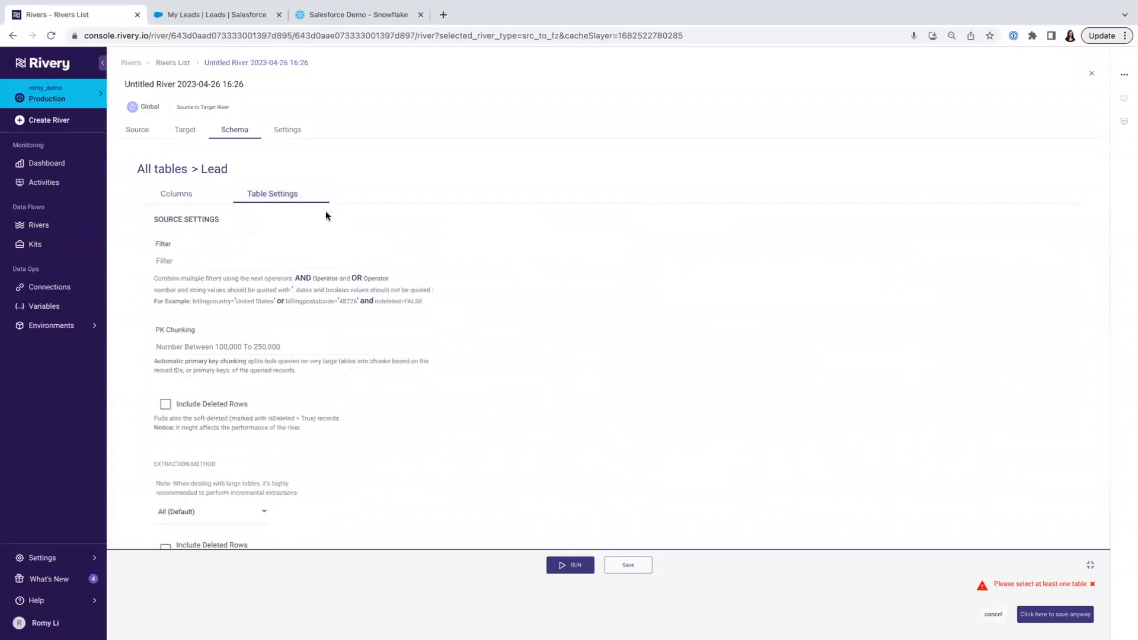
pyautogui.click(237, 259)
pyautogui.write('email=')
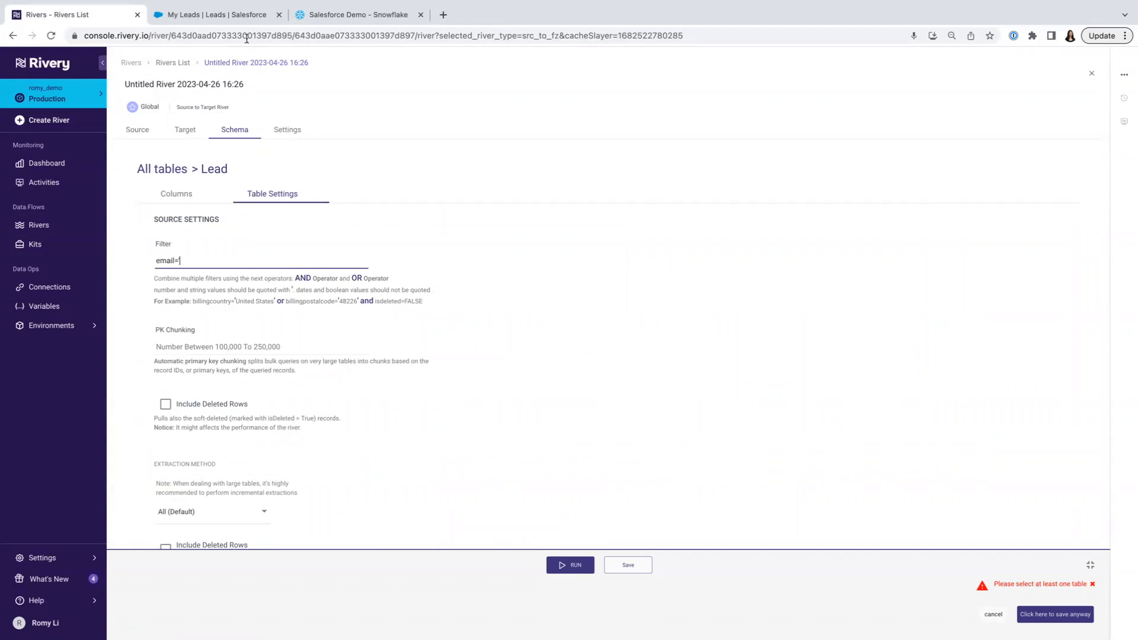
pyautogui.click(222, 14)
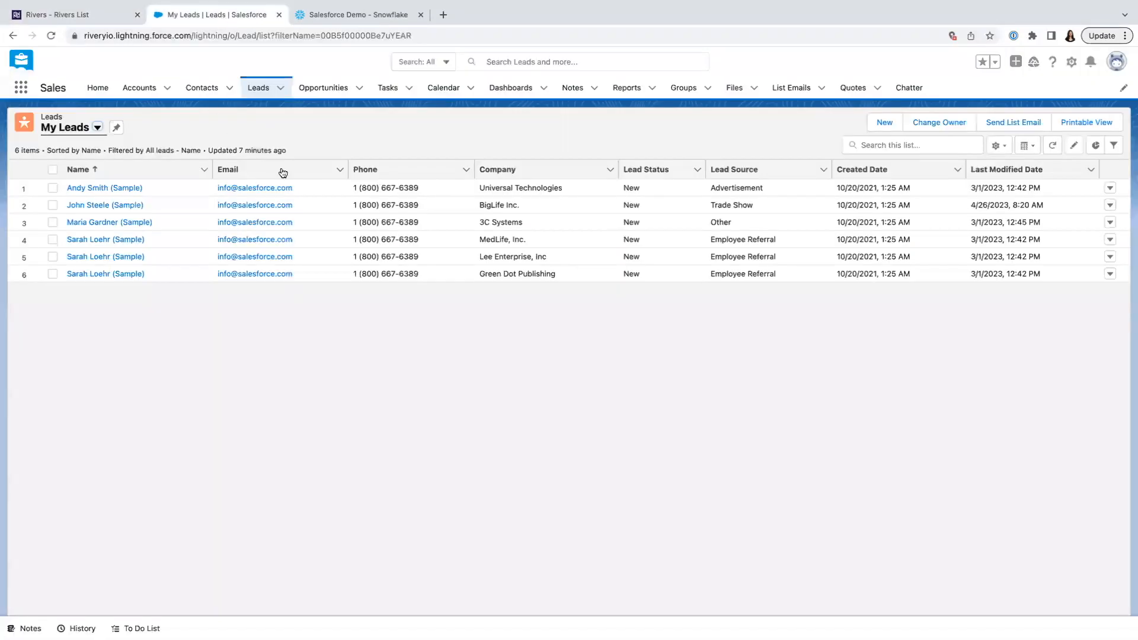
pyautogui.click(301, 188)
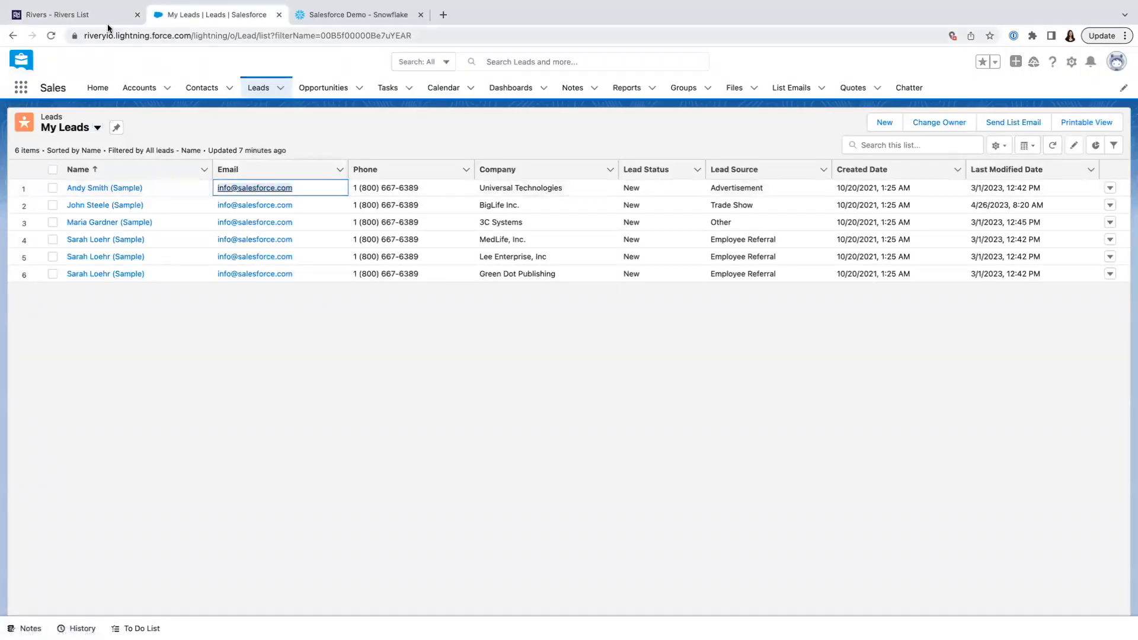
pyautogui.click(108, 21)
pyautogui.press('super+v')
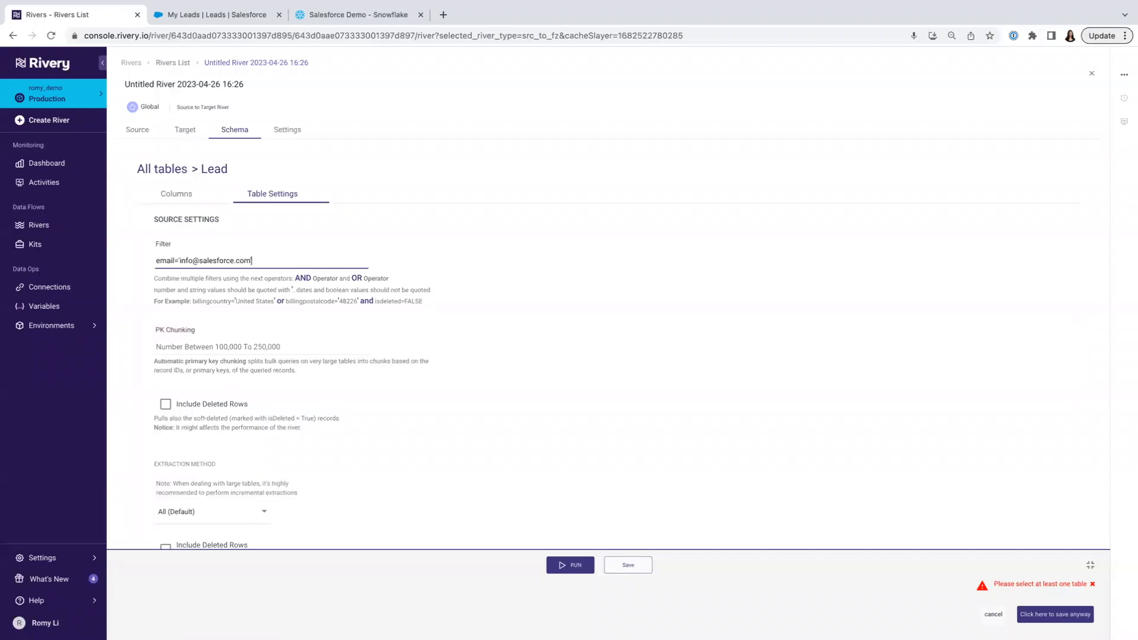
# Step: Review the Lead table's remaining extraction and target settings, and save the river
pyautogui.scroll(-3, 628, 500)
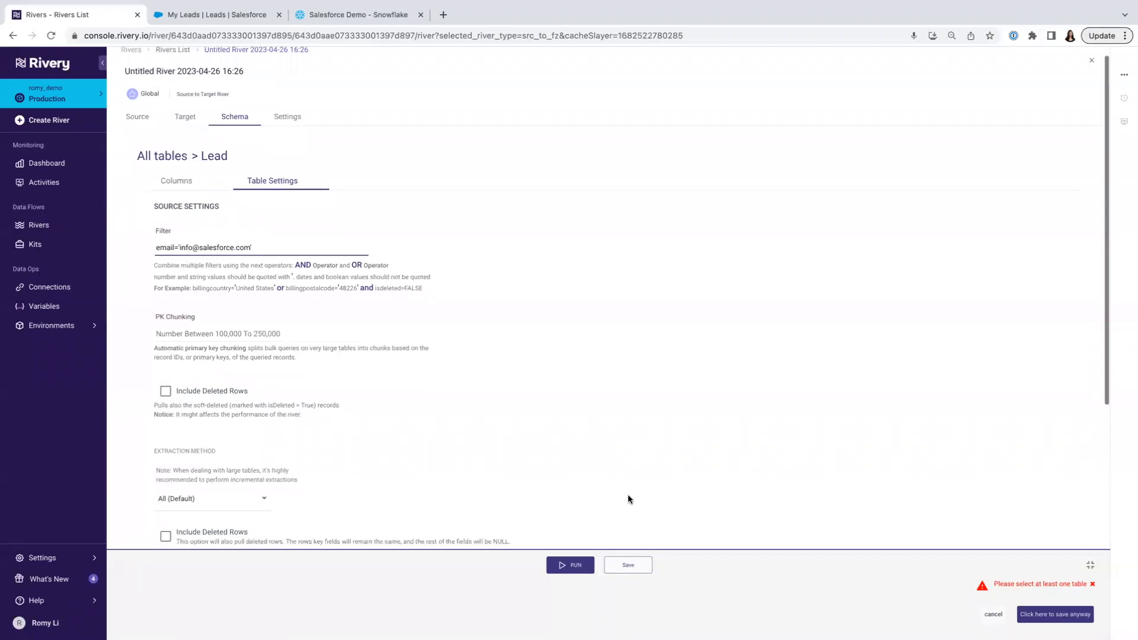
pyautogui.scroll(-3, 629, 499)
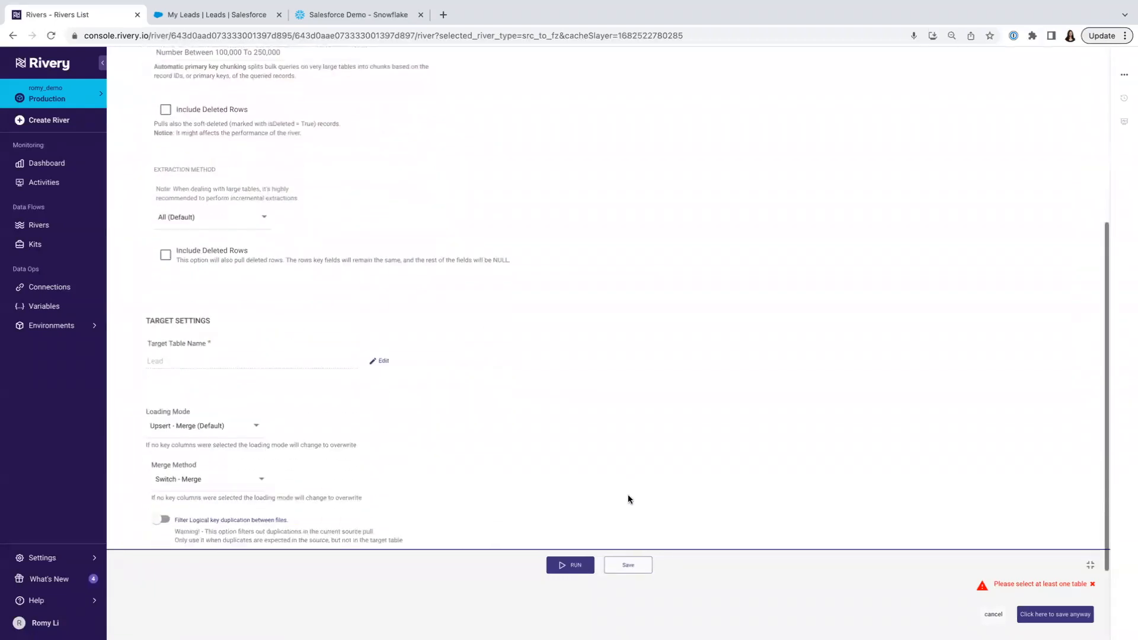
pyautogui.click(630, 565)
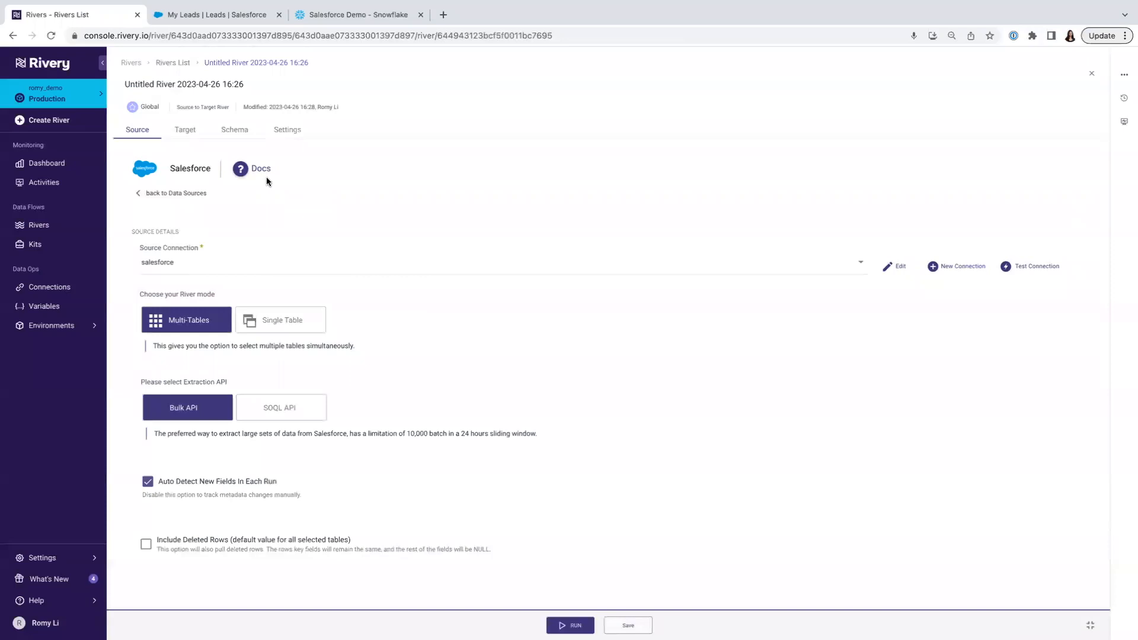
# Step: Rename the river as Salesforce to Snowflake and run it
pyautogui.click(177, 84)
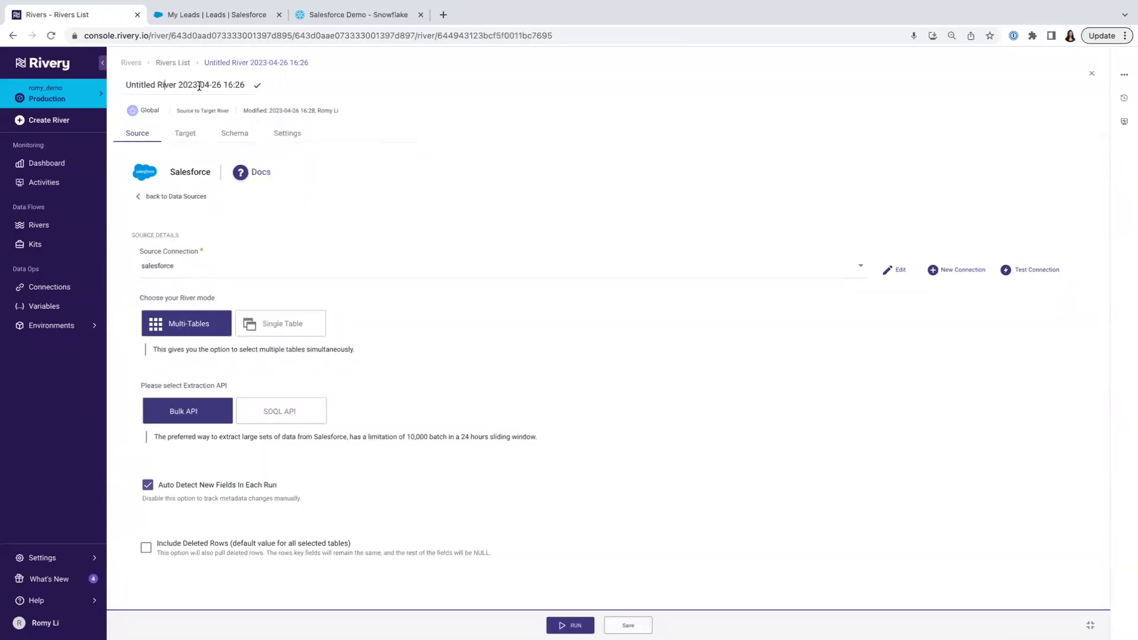
pyautogui.write('Salesforce')
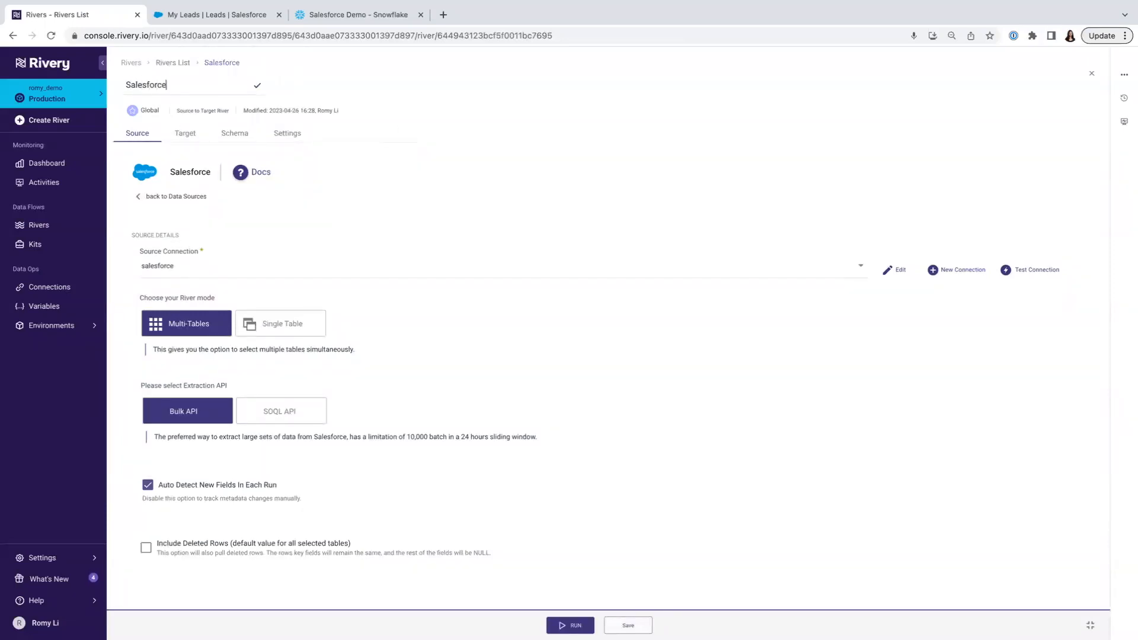
pyautogui.write(' to Snowflake')
pyautogui.click(256, 86)
pyautogui.click(570, 625)
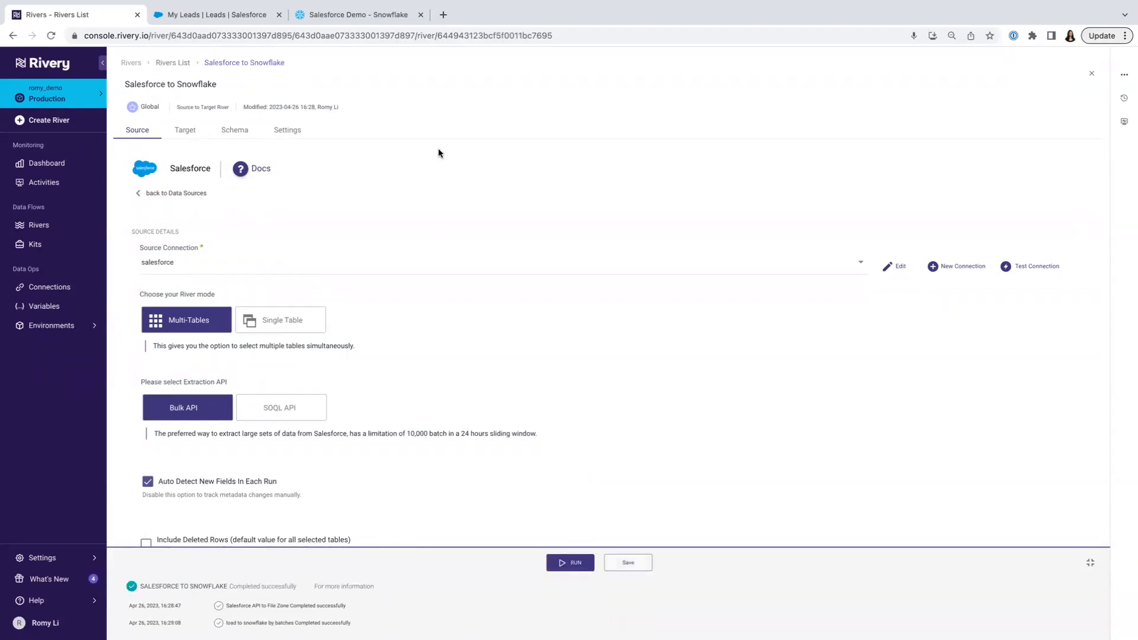
# Step: Switch to the Snowflake worksheet and run the SELECT query on SF_FR_DEMO_LEAD to view the loaded leads
pyautogui.click(378, 19)
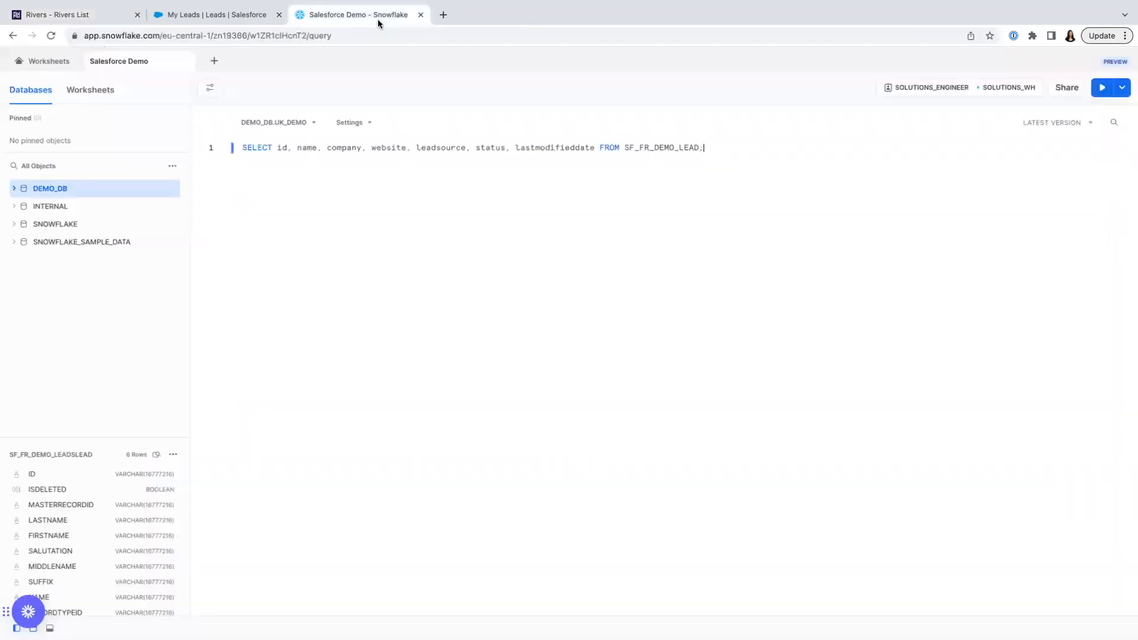
pyautogui.click(758, 148)
pyautogui.hotkey('ctrl', 'Return')
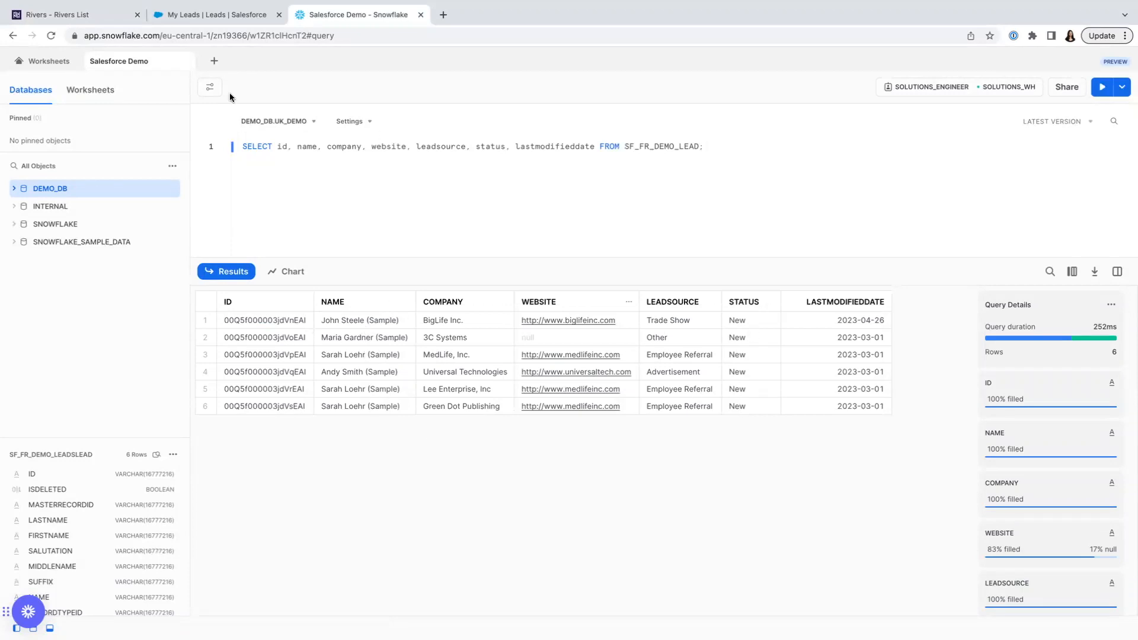
# Step: In Salesforce, edit the Universal Technologies lead, set its Lead Status to Disqualified and save it
pyautogui.click(173, 23)
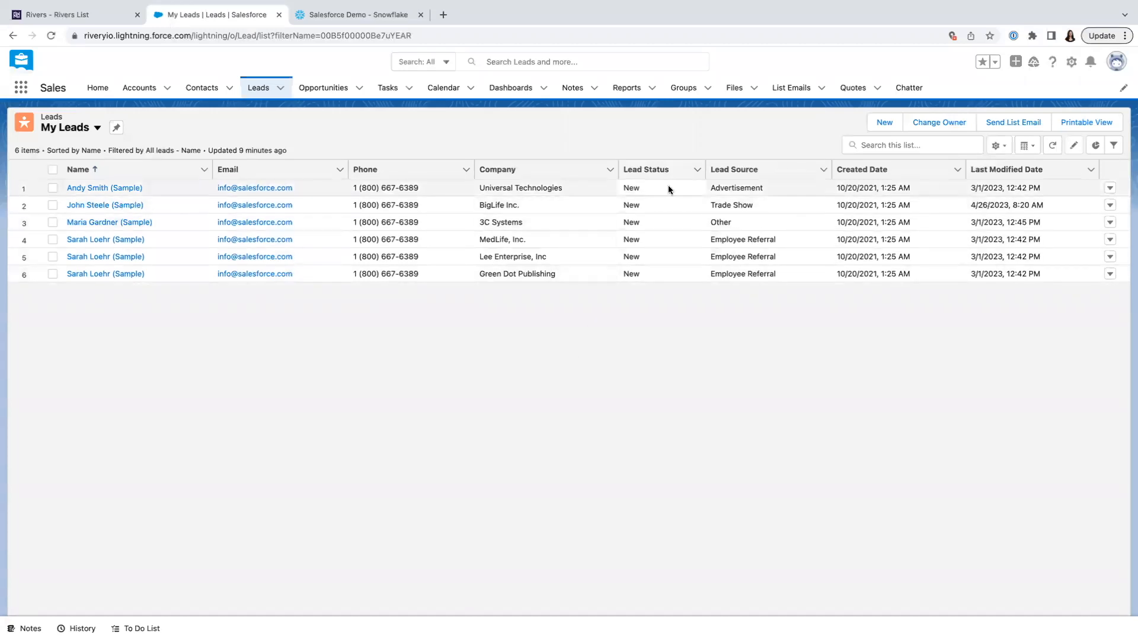
pyautogui.click(1111, 188)
pyautogui.click(1074, 210)
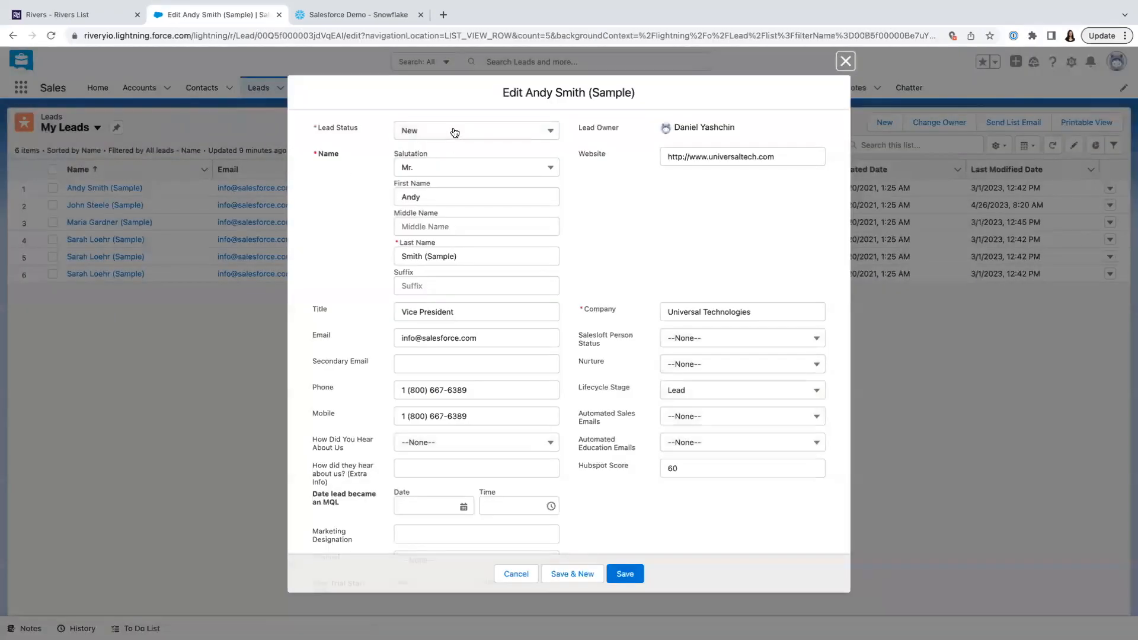
pyautogui.click(453, 130)
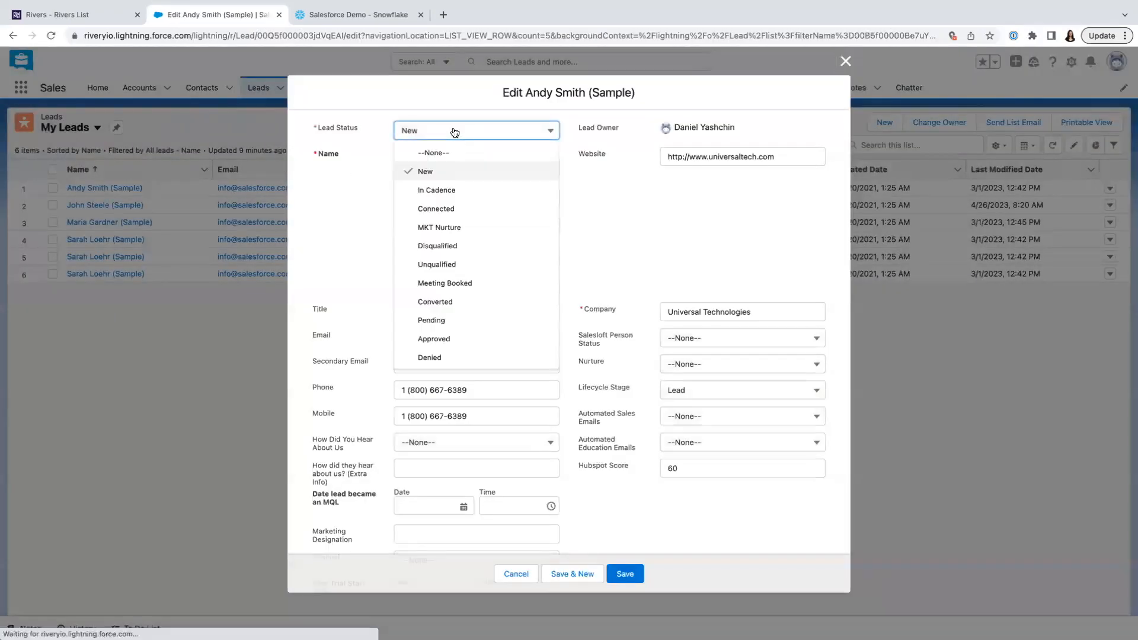
pyautogui.click(467, 246)
pyautogui.click(626, 573)
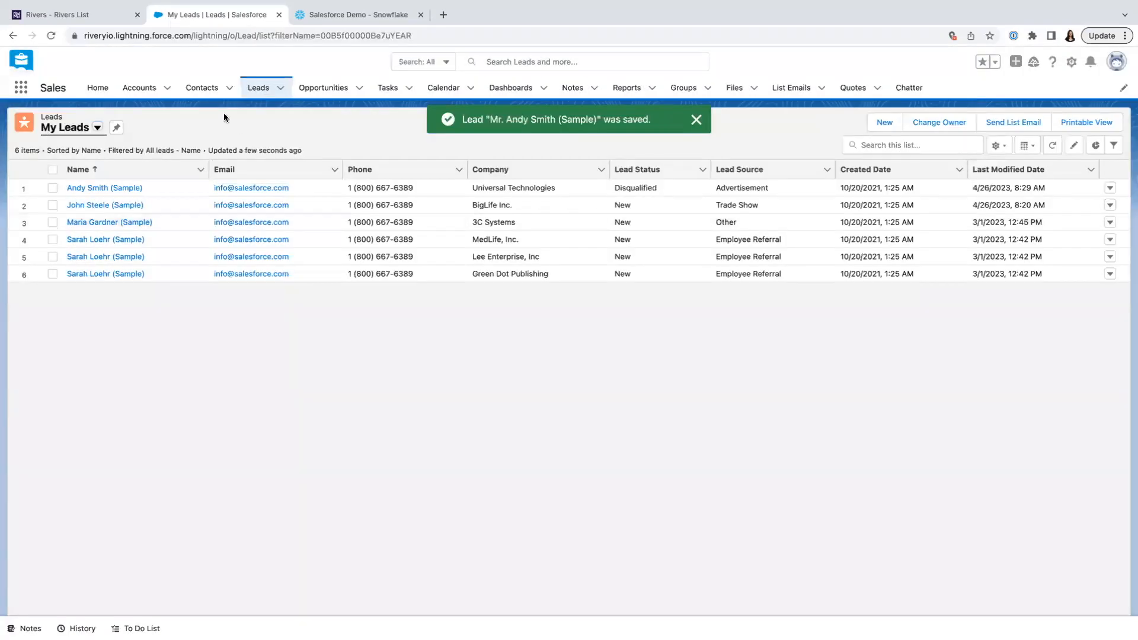
# Step: Return to Rivery and run the Salesforce to Snowflake river again
pyautogui.click(90, 22)
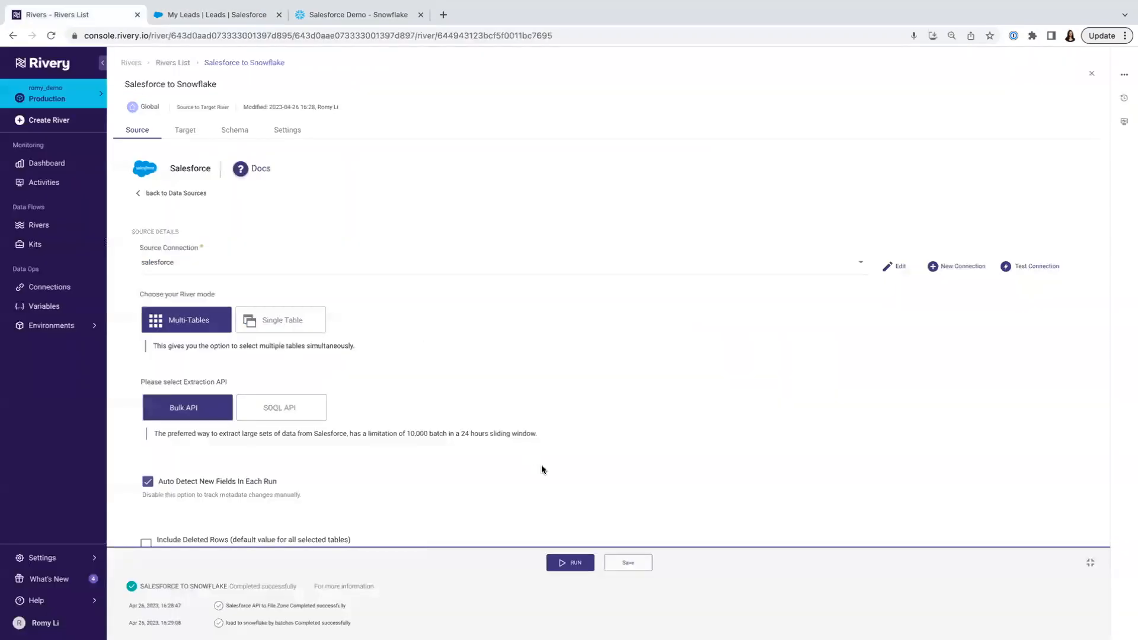
pyautogui.click(560, 563)
# Step: Rerun the SF_FR_DEMO_LEAD query in Snowflake and check the Universal Technologies lead's status and last modified date
pyautogui.click(359, 18)
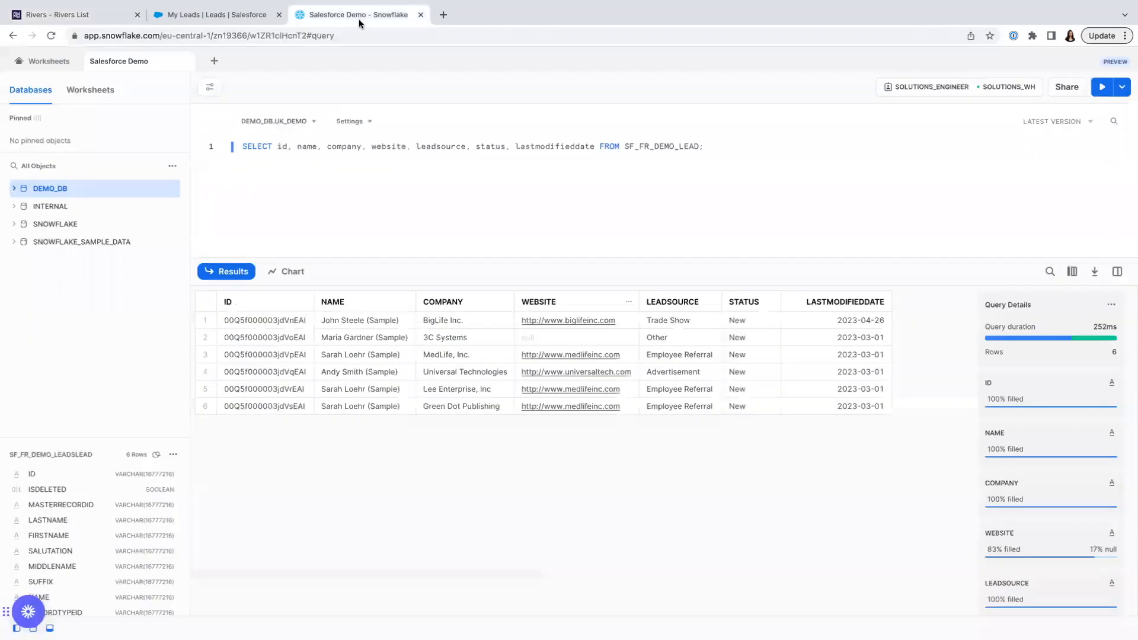
pyautogui.click(472, 196)
pyautogui.hotkey('ctrl', 'Return')
pyautogui.click(750, 373)
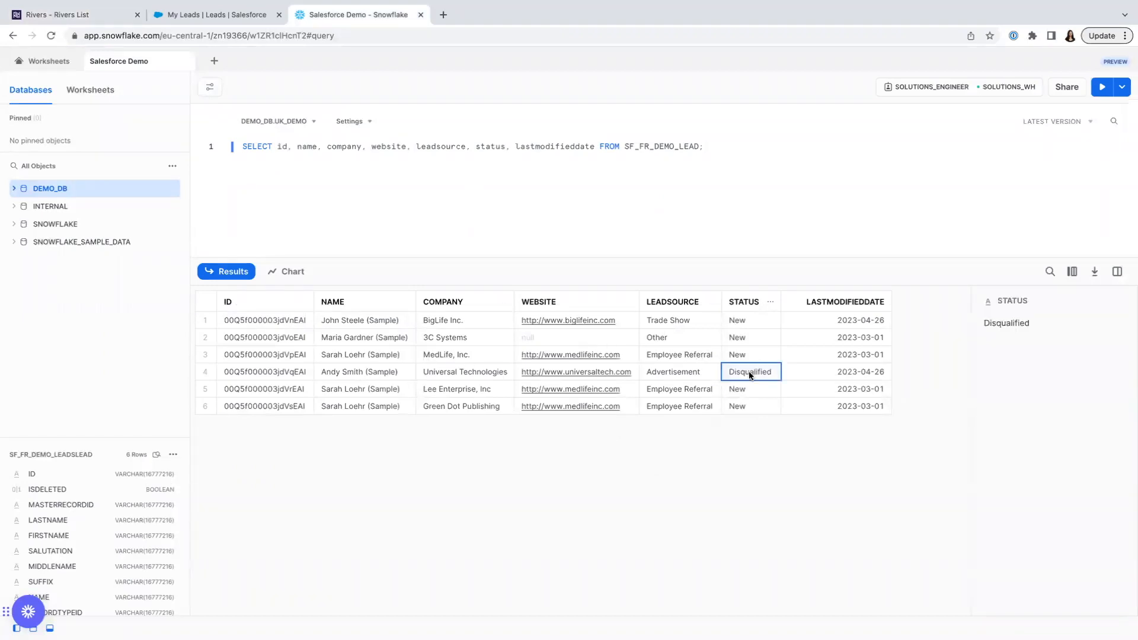
pyautogui.click(829, 377)
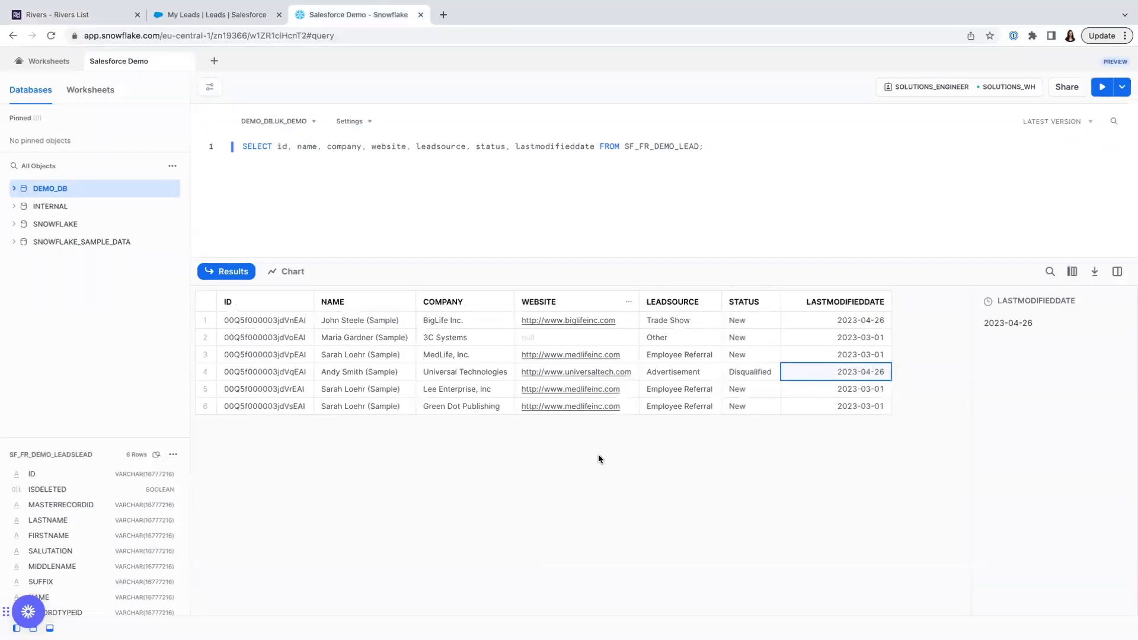
# Step: Back in Rivery, schedule the river to run daily, every 1 day, and save it
pyautogui.click(65, 18)
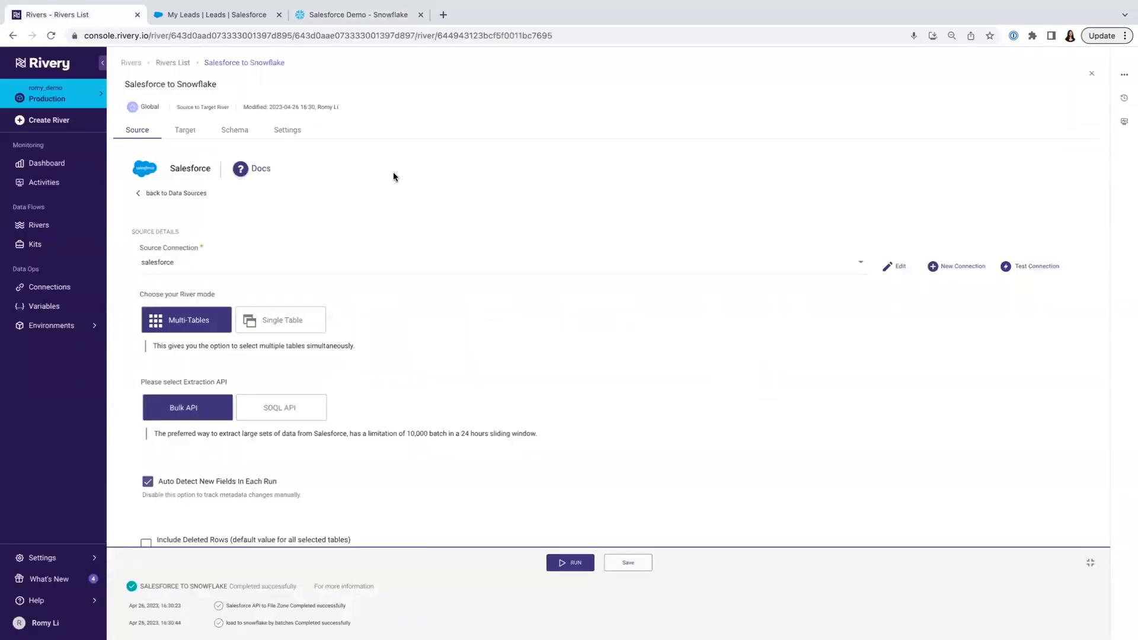
pyautogui.click(288, 130)
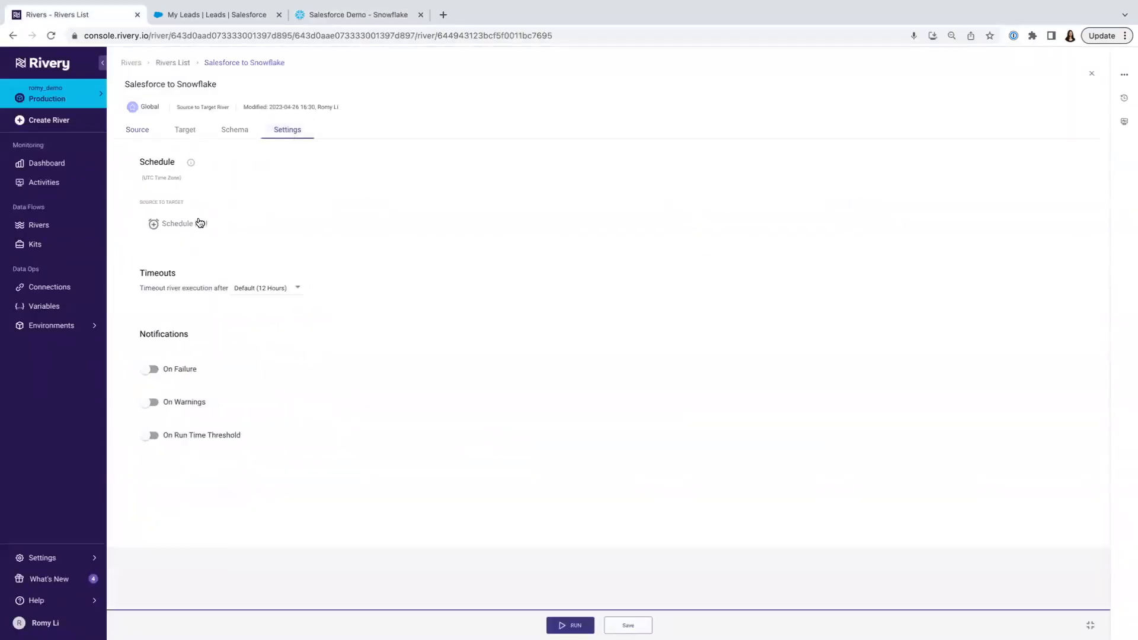
pyautogui.click(179, 226)
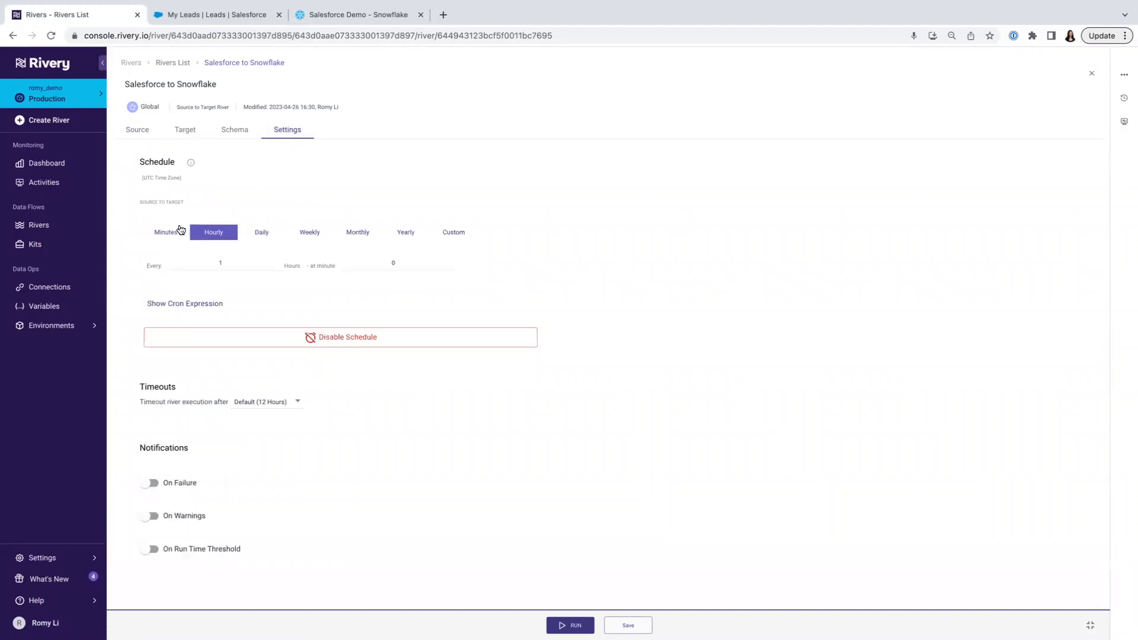
pyautogui.click(260, 242)
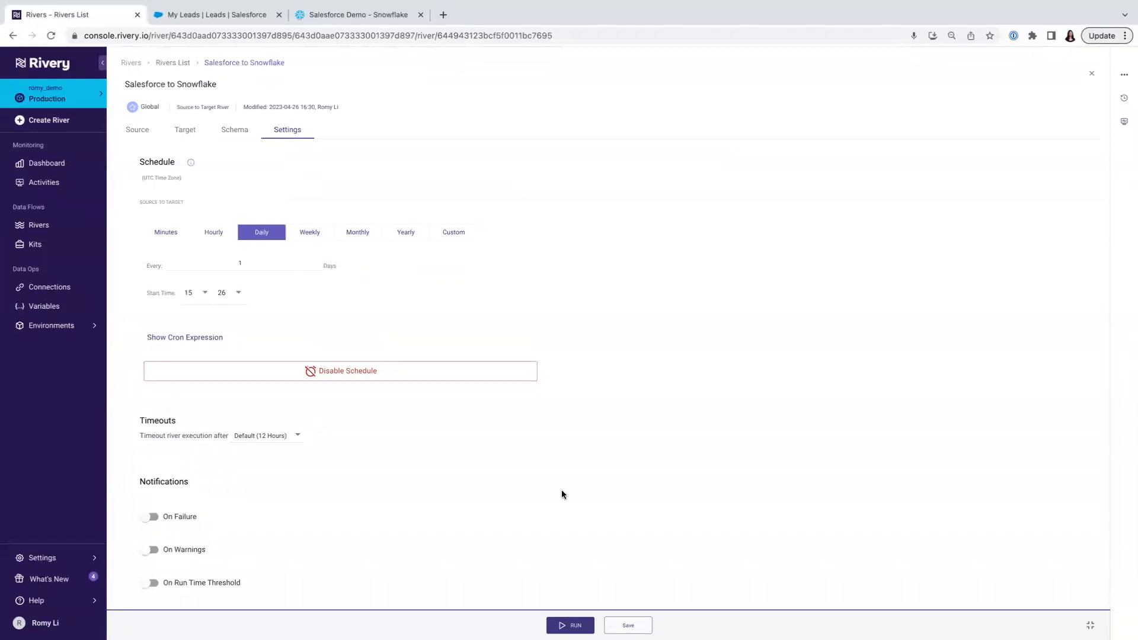
pyautogui.click(628, 625)
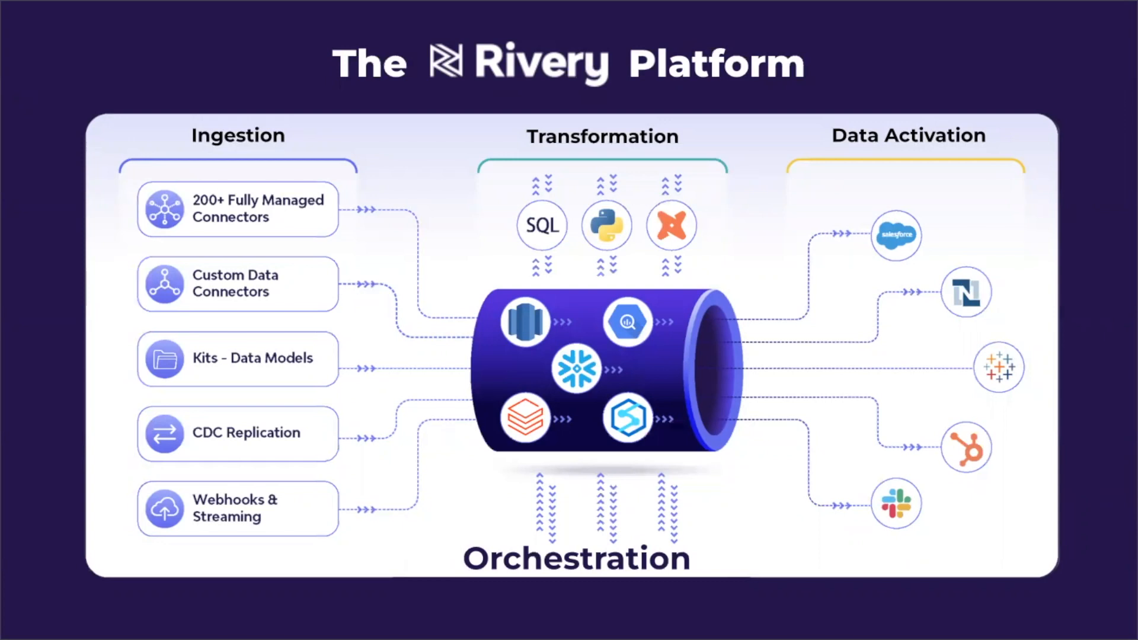
pyautogui.press('Right')
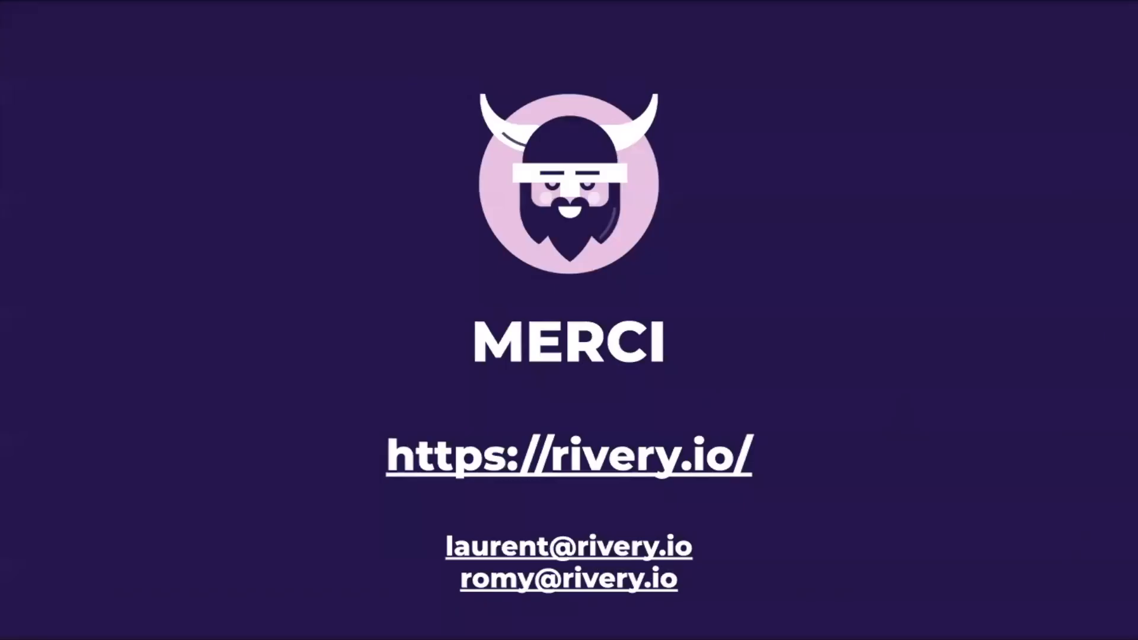